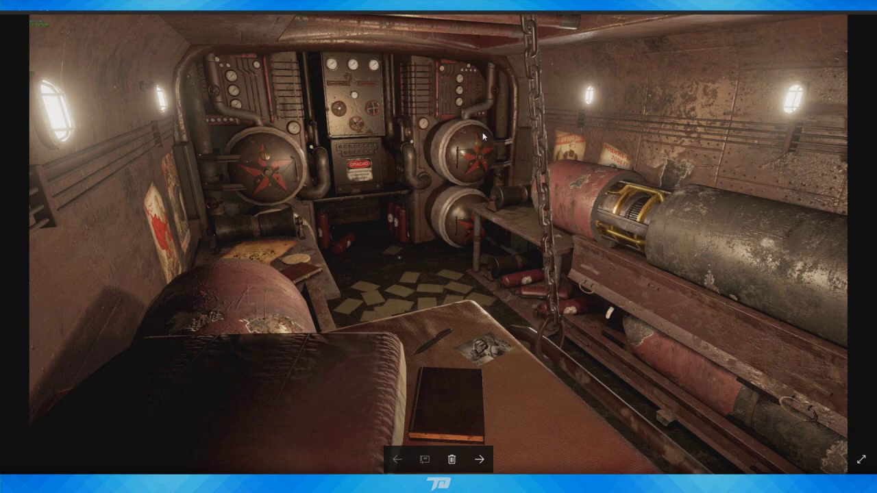
# Step: Minimize the finished room image and open the Ubisoft Contest folder to browse its reference files
pyautogui.click(822, 11)
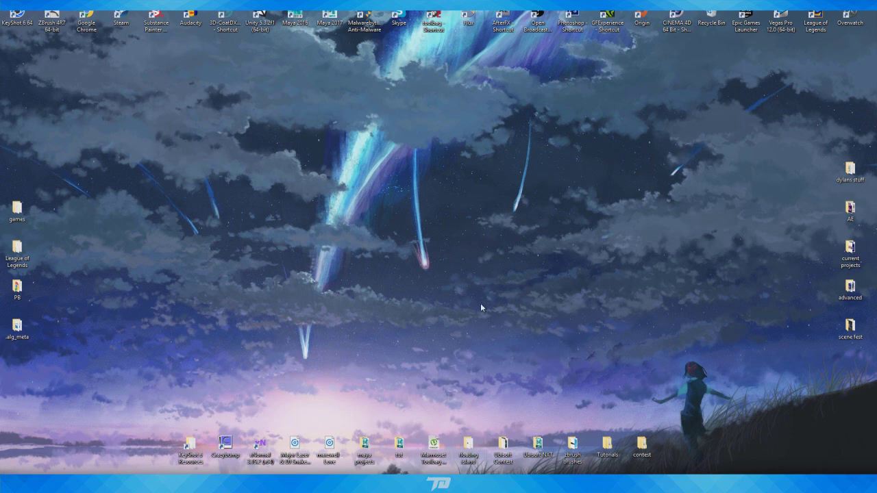
pyautogui.doubleClick(506, 447)
pyautogui.scroll(-3, 580, 249)
pyautogui.scroll(3, 580, 249)
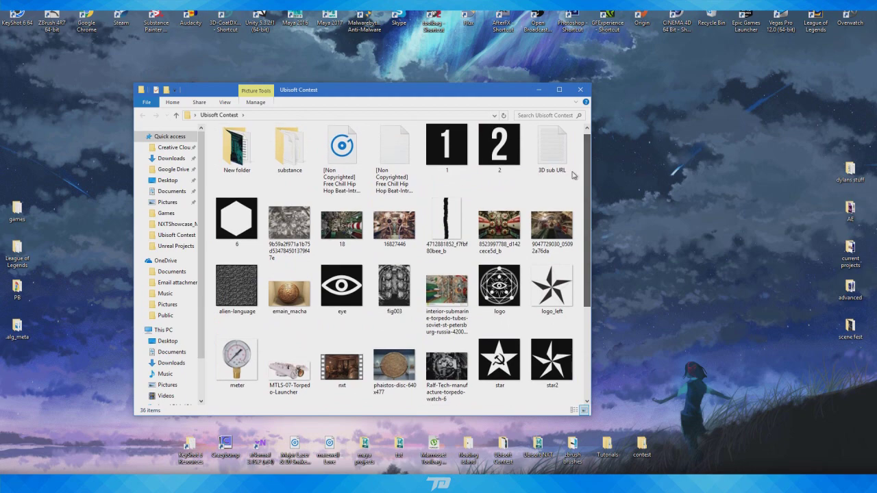
pyautogui.doubleClick(499, 226)
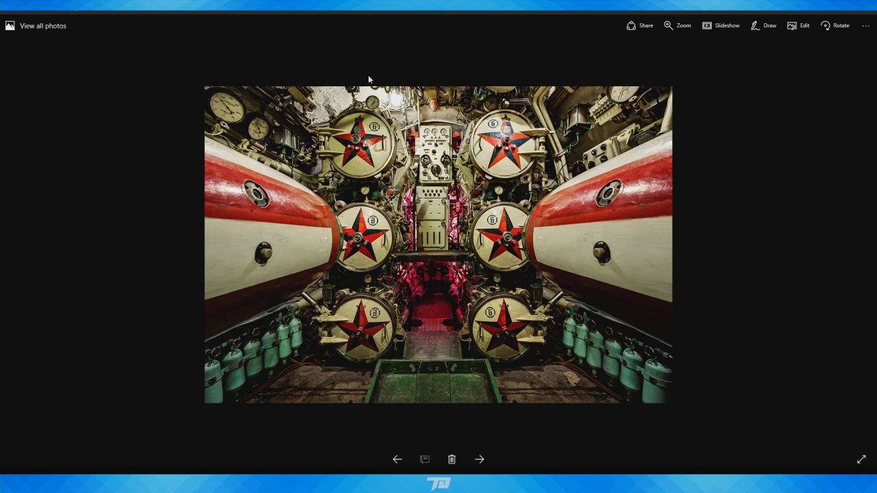
pyautogui.moveTo(426, 28); pyautogui.dragTo(396, 29)
pyautogui.click(685, 32)
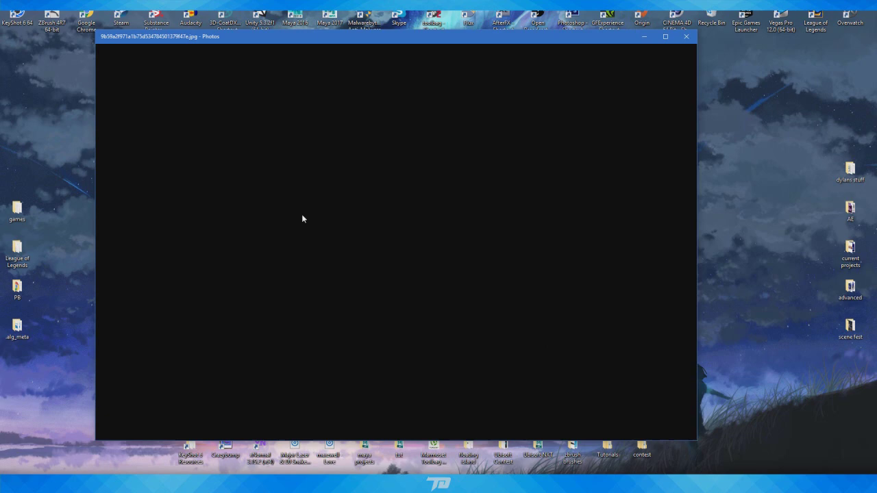
# Step: View the black-and-white torpedo room photo, fig003 and the tumblr torpedo tube photo one at a time, closing each
pyautogui.doubleClick(300, 218)
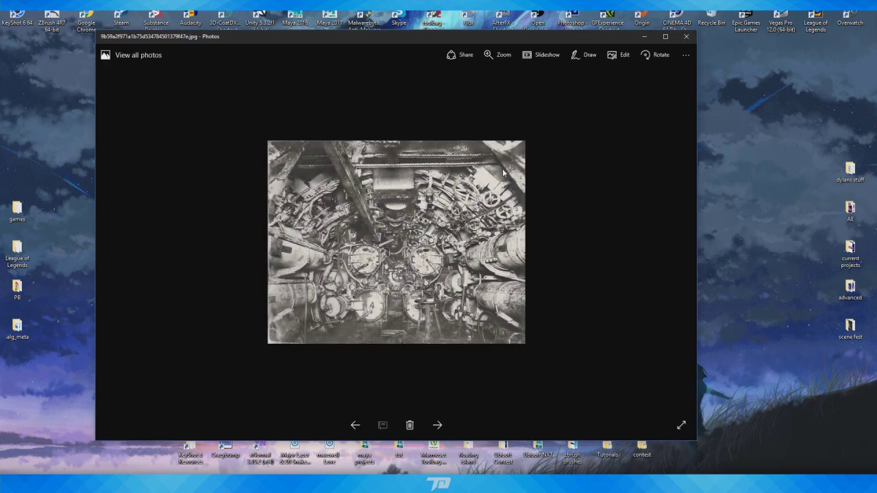
pyautogui.click(686, 37)
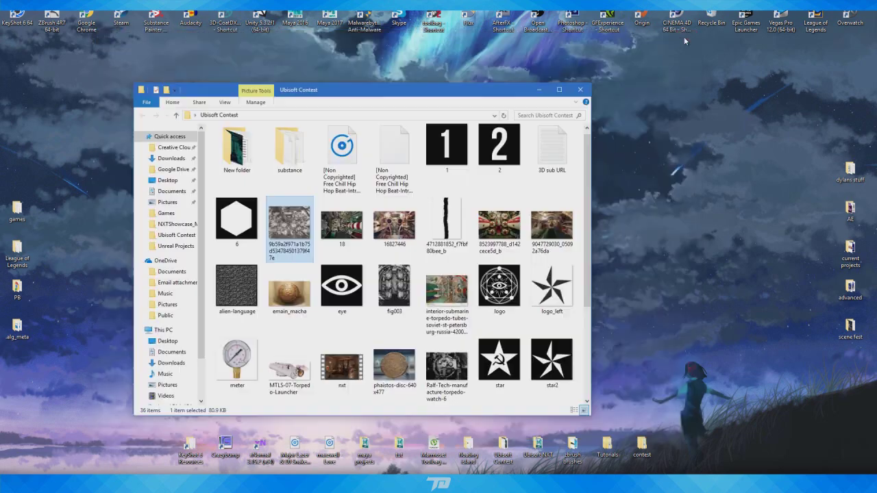
pyautogui.scroll(-3, 444, 245)
pyautogui.doubleClick(394, 144)
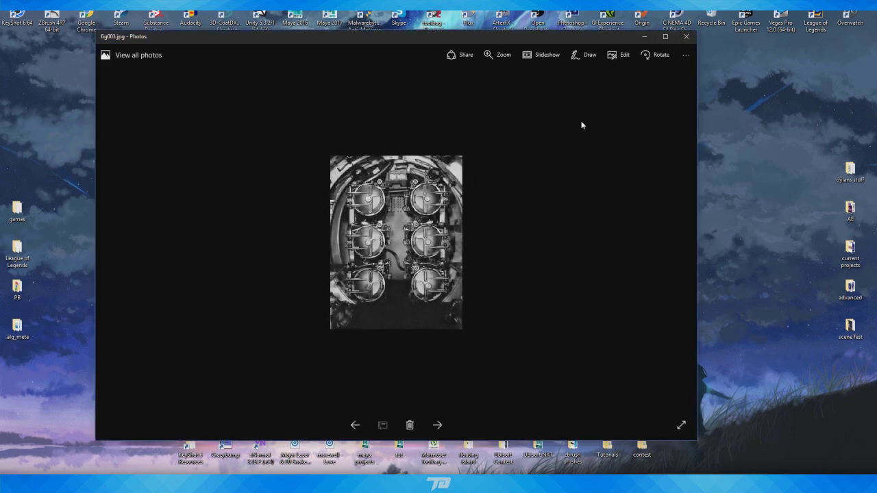
pyautogui.click(686, 37)
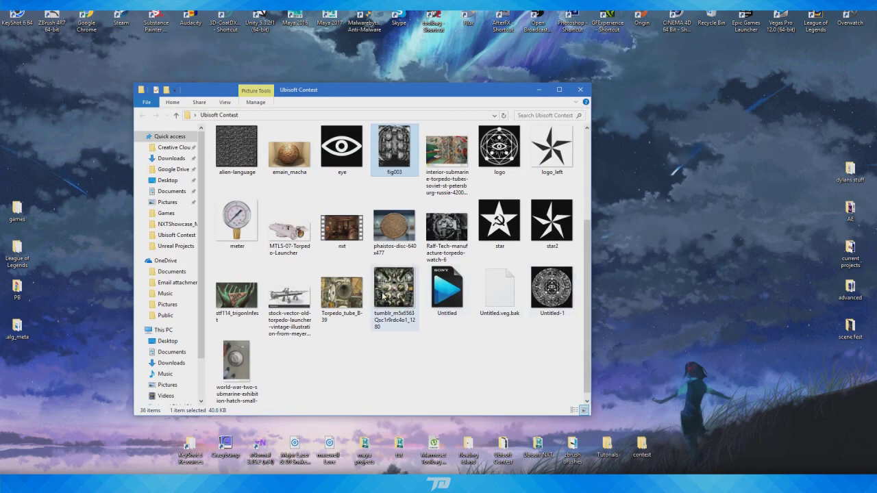
pyautogui.doubleClick(382, 296)
pyautogui.click(685, 37)
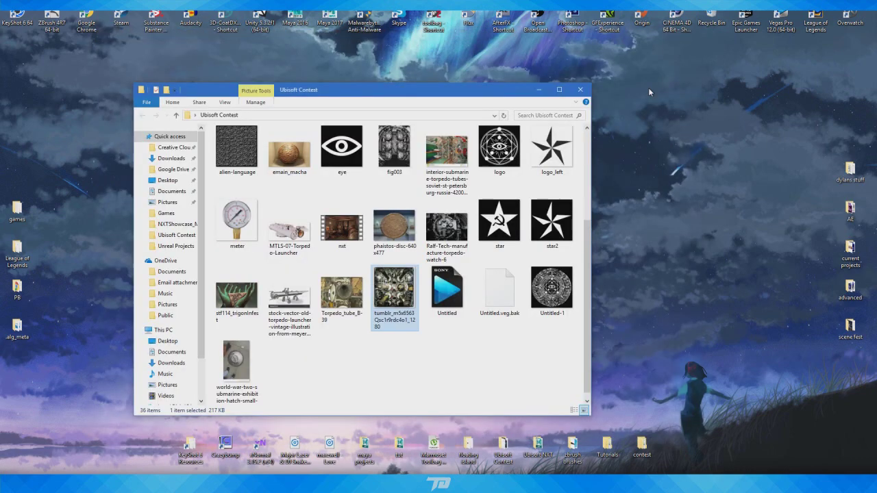
pyautogui.scroll(3, 501, 285)
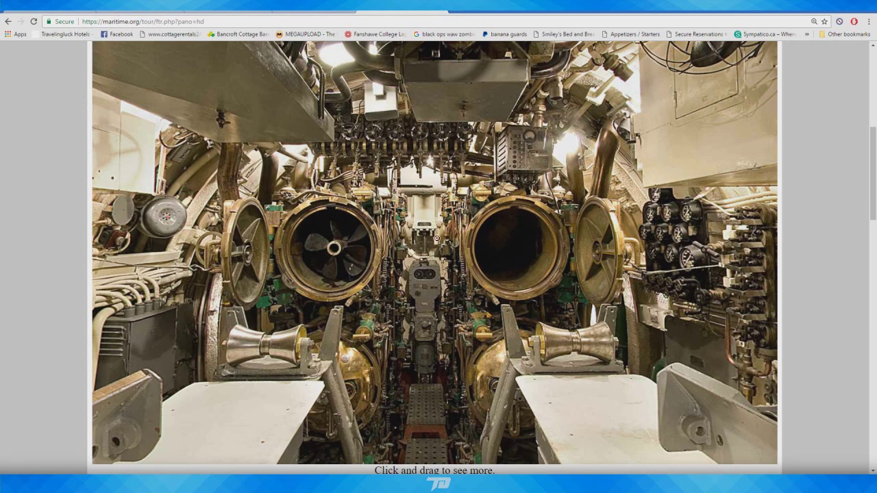
# Step: Look around the forward torpedo room panorama on the maritime.org tour page and minimize the browser
pyautogui.moveTo(426, 230); pyautogui.dragTo(375, 211)
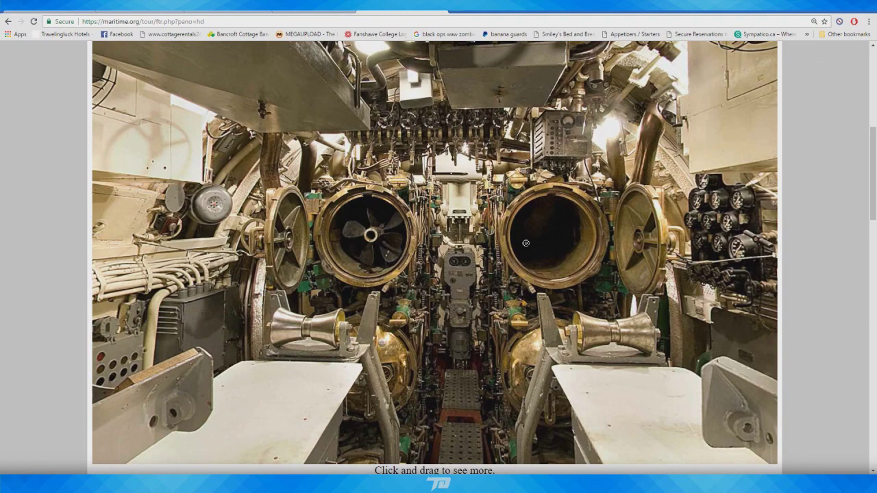
pyautogui.moveTo(464, 207); pyautogui.dragTo(702, 255)
pyautogui.scroll(-5, 702, 254)
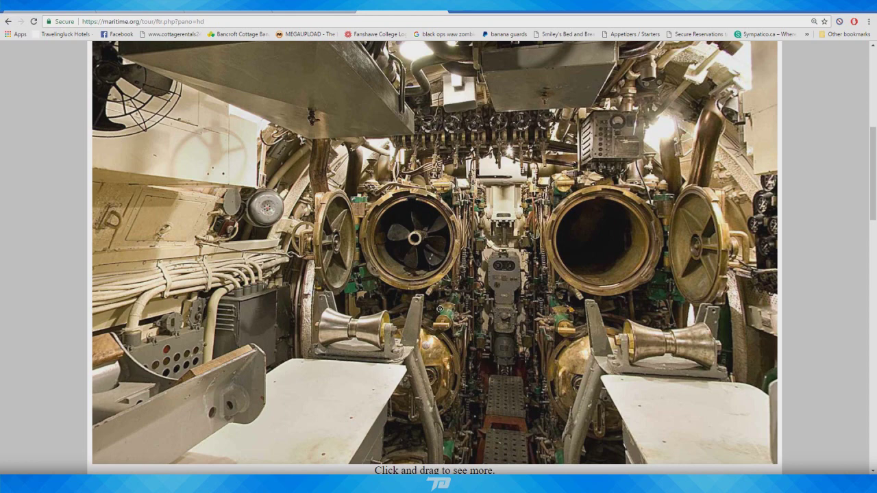
pyautogui.moveTo(440, 309); pyautogui.dragTo(471, 305)
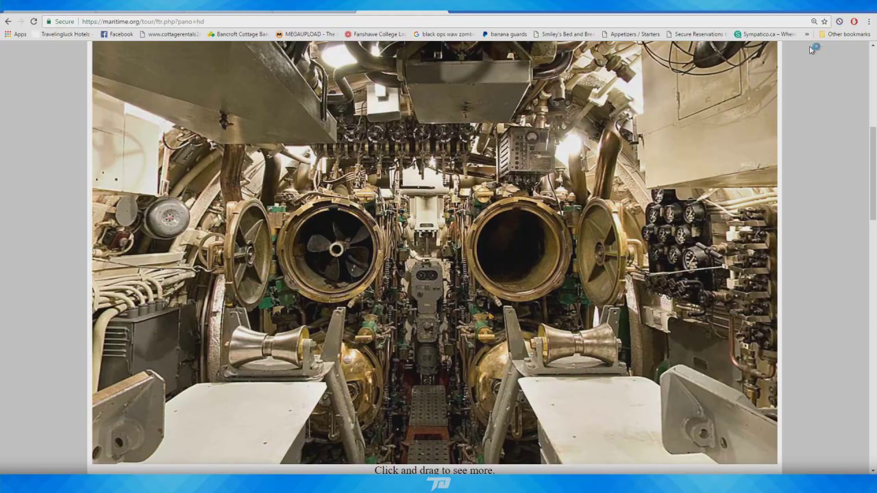
pyautogui.click(823, 9)
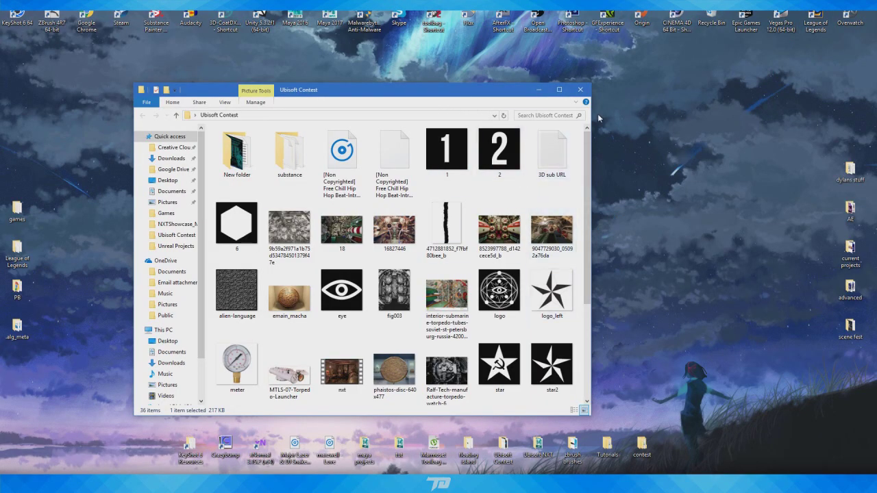
pyautogui.doubleClick(515, 226)
pyautogui.doubleClick(490, 36)
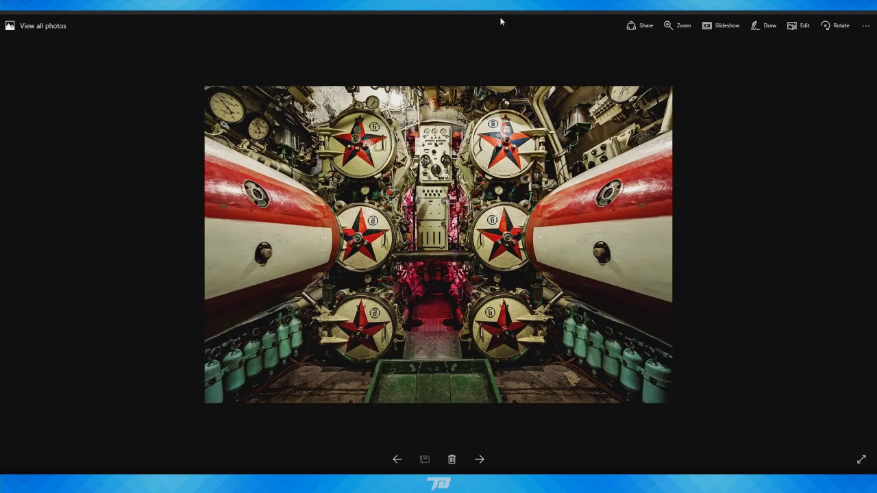
pyautogui.scroll(3, 437, 207)
pyautogui.scroll(3, 436, 208)
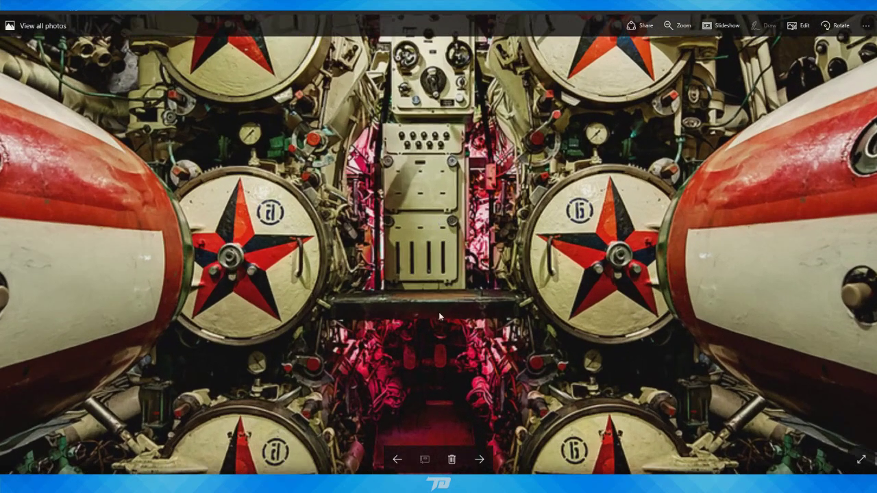
pyautogui.scroll(2, 278, 122)
# Step: Examine the star-marked tube doors, central control panel, gauges and torpedoes across the enlarged reference photo
pyautogui.moveTo(608, 365); pyautogui.dragTo(340, 330)
pyautogui.moveTo(192, 428); pyautogui.dragTo(412, 226)
pyautogui.moveTo(464, 313); pyautogui.dragTo(305, 384)
pyautogui.moveTo(505, 262); pyautogui.dragTo(501, 431)
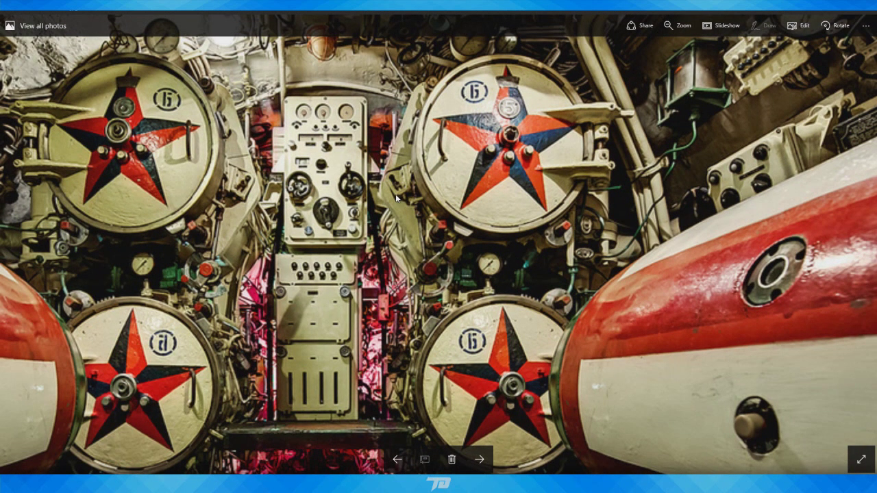
pyautogui.moveTo(324, 299); pyautogui.dragTo(443, 272)
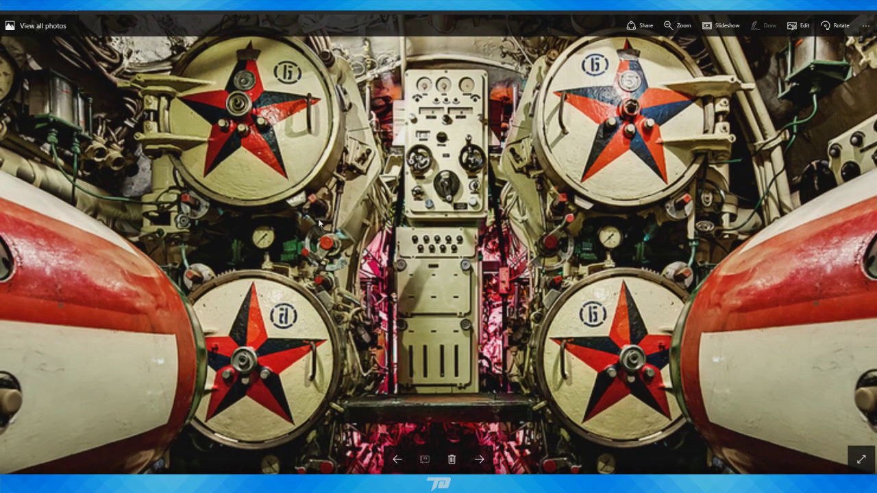
pyautogui.hscroll(-3, 539, 306)
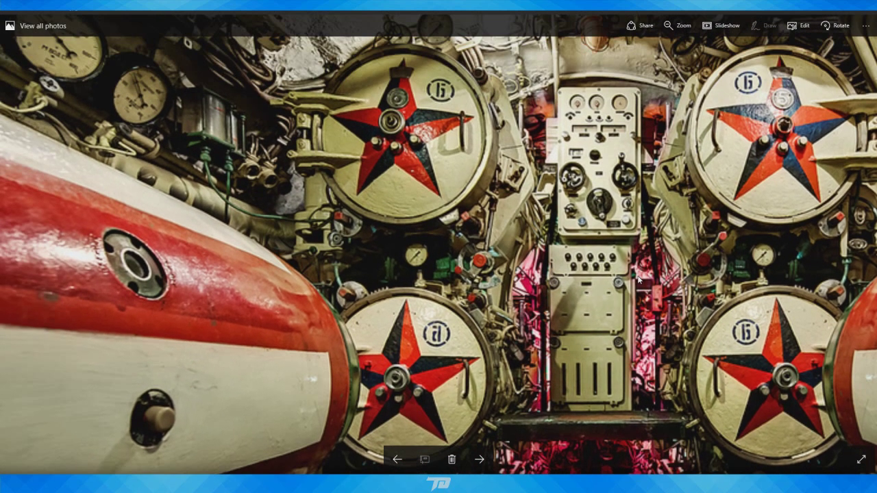
pyautogui.moveTo(731, 457)
pyautogui.mouseDown()
pyautogui.moveTo(497, 261)
pyautogui.moveTo(530, 211)
pyautogui.mouseUp()
pyautogui.scroll(2, 497, 335)
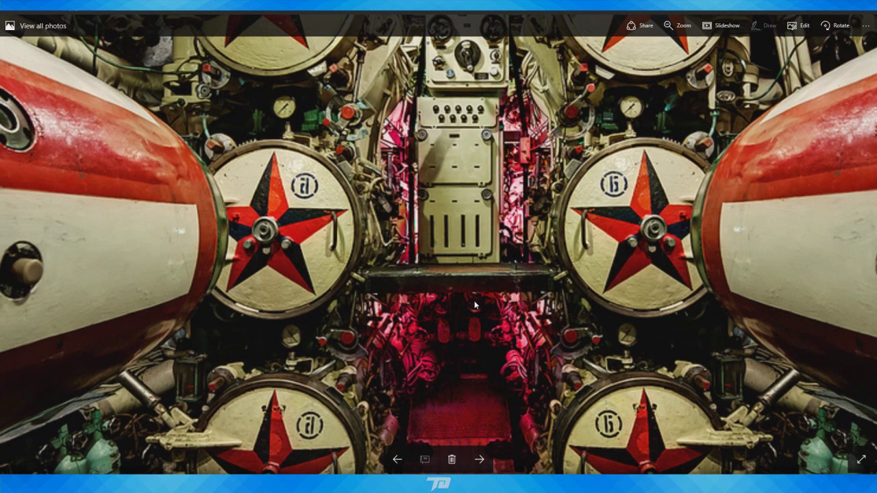
pyautogui.scroll(2, 495, 328)
pyautogui.scroll(-3, 496, 330)
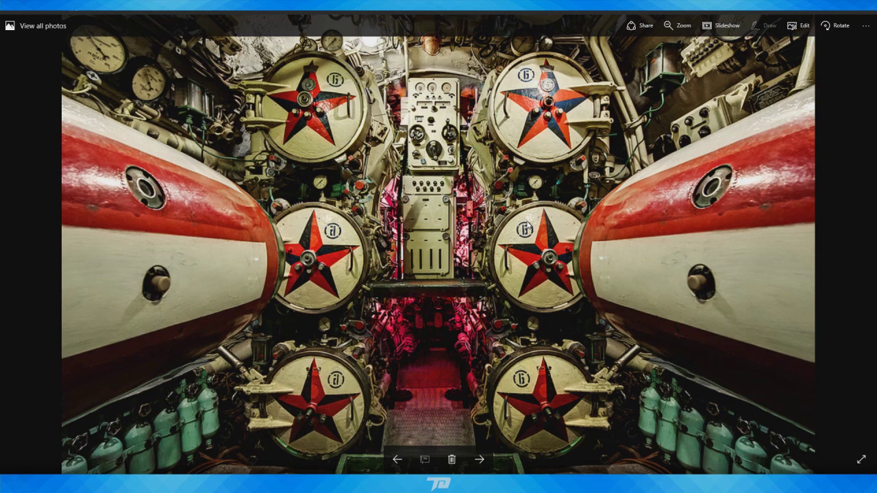
# Step: Examine the upper tube door and the wall pipes and equipment beside it up close, and close the photo
pyautogui.scroll(2, 375, 225)
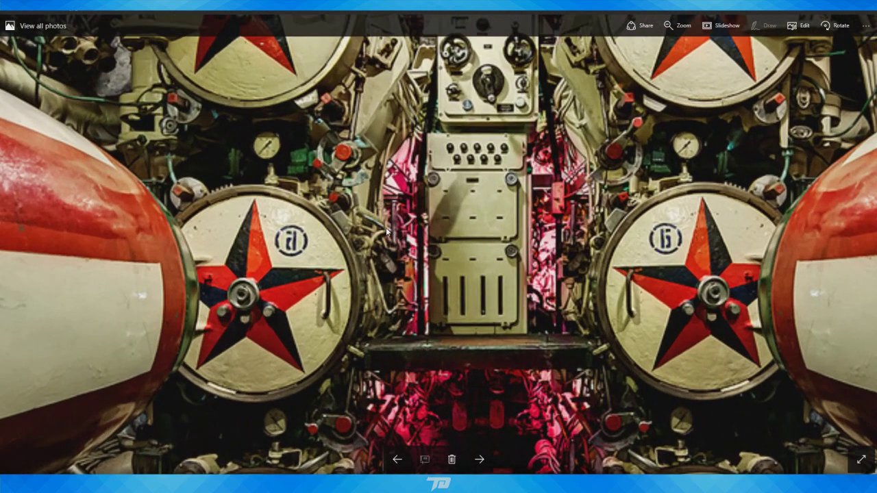
pyautogui.moveTo(393, 240); pyautogui.dragTo(454, 300)
pyautogui.moveTo(327, 212)
pyautogui.mouseDown()
pyautogui.moveTo(416, 261)
pyautogui.moveTo(557, 375)
pyautogui.mouseUp()
pyautogui.moveTo(469, 282); pyautogui.dragTo(474, 199)
pyautogui.hscroll(1, 701, 207)
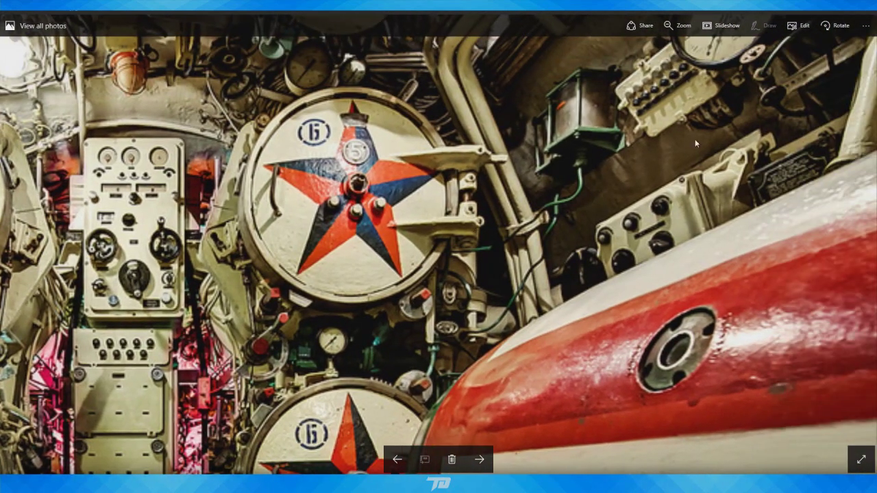
pyautogui.scroll(-4, 562, 251)
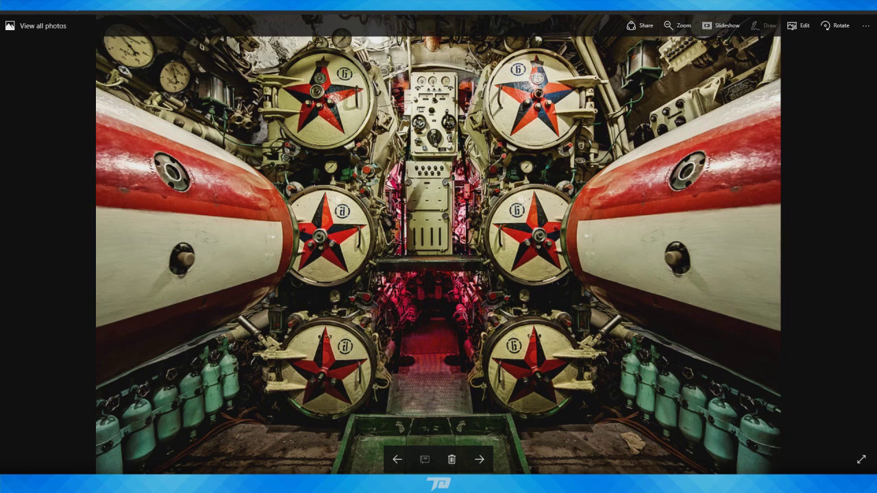
pyautogui.moveTo(703, 7); pyautogui.dragTo(593, 79)
pyautogui.click(754, 77)
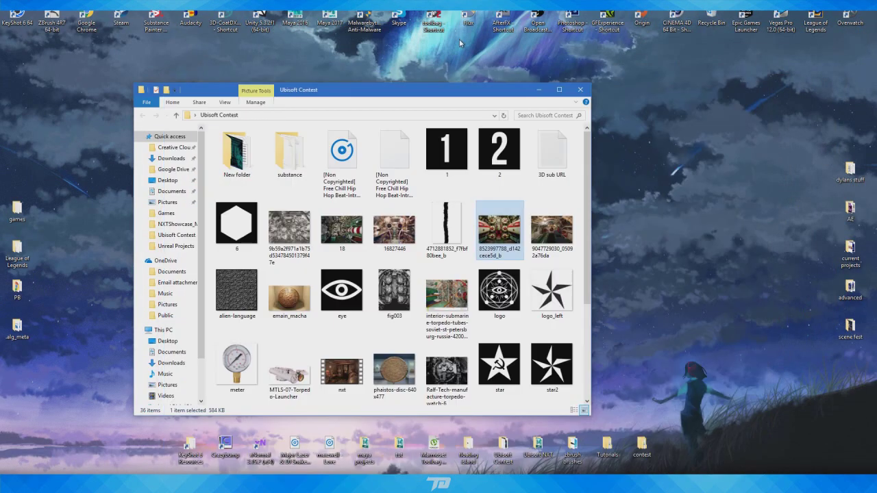
# Step: Close the Ubisoft Contest folder and open the gameplays folder inside the personal folder on the desktop
pyautogui.click(582, 87)
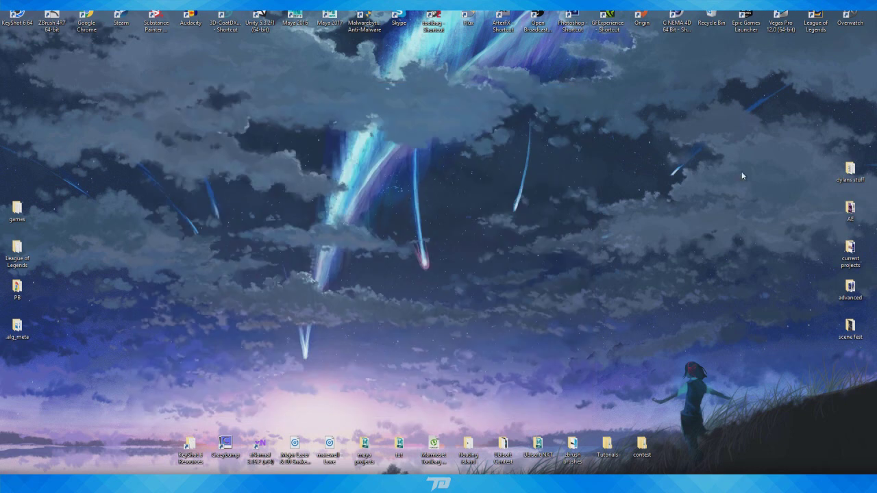
pyautogui.doubleClick(850, 174)
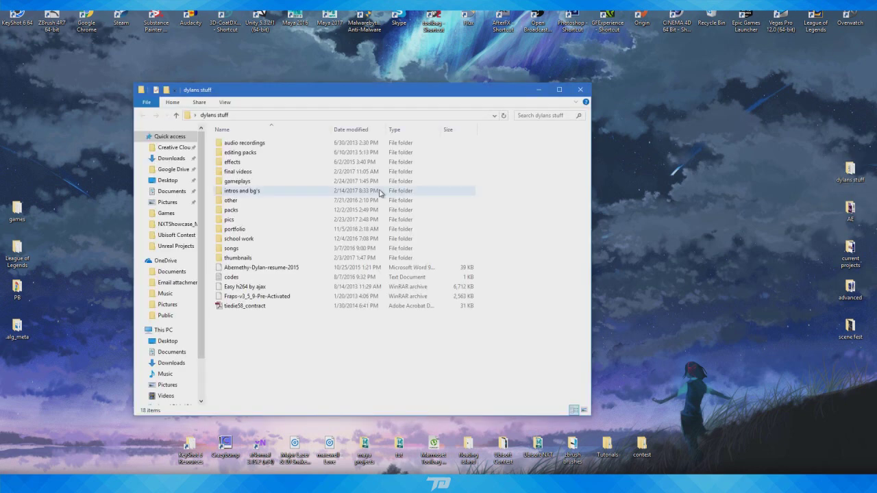
pyautogui.doubleClick(291, 184)
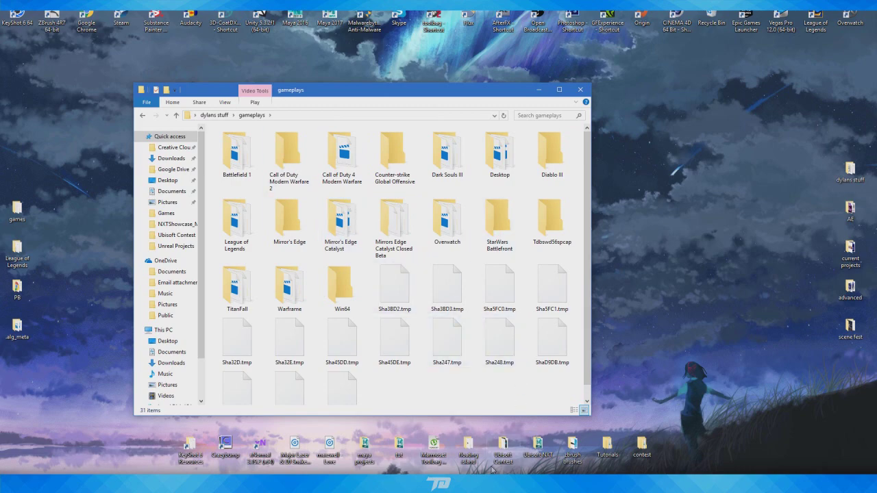
# Step: Switch to the torpedo room scene in Maya and select the human scale figure standing beside the room
pyautogui.moveTo(459, 483)
pyautogui.click(485, 445)
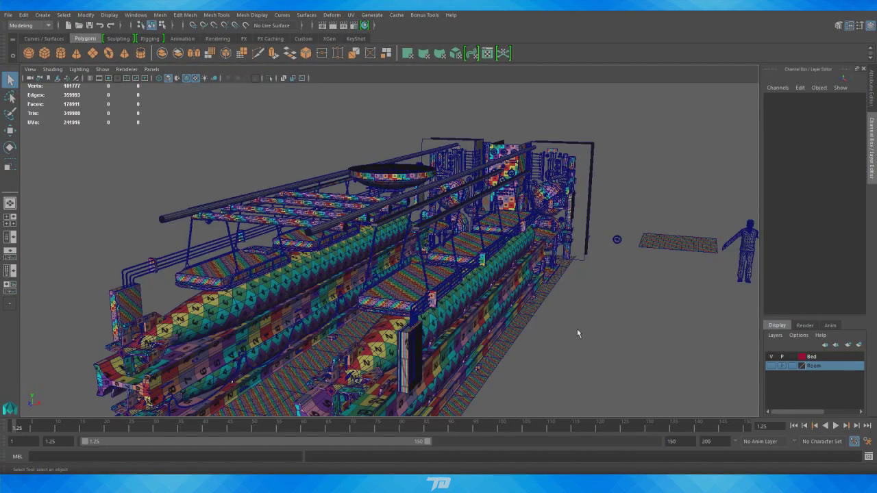
pyautogui.keyDown('alt'); pyautogui.moveTo(576, 319); pyautogui.dragTo(572, 280); pyautogui.keyUp('alt')
pyautogui.keyDown('alt'); pyautogui.moveTo(572, 280); pyautogui.dragTo(458, 308, button='right'); pyautogui.keyUp('alt')
pyautogui.keyDown('alt'); pyautogui.moveTo(458, 304); pyautogui.dragTo(226, 275, button='middle'); pyautogui.keyUp('alt')
pyautogui.keyDown('alt'); pyautogui.moveTo(226, 275); pyautogui.dragTo(494, 306, button='right'); pyautogui.keyUp('alt')
pyautogui.click(460, 274)
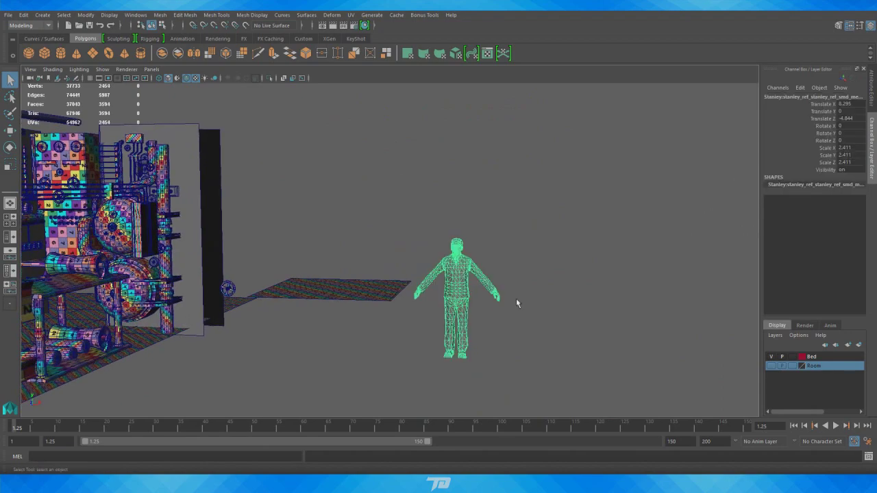
# Step: Select the separate textured floor plane and examine the room's size against the human figure from several angles
pyautogui.keyDown('alt'); pyautogui.moveTo(523, 303); pyautogui.dragTo(365, 254); pyautogui.keyUp('alt')
pyautogui.keyDown('alt'); pyautogui.moveTo(401, 230); pyautogui.dragTo(381, 258); pyautogui.keyUp('alt')
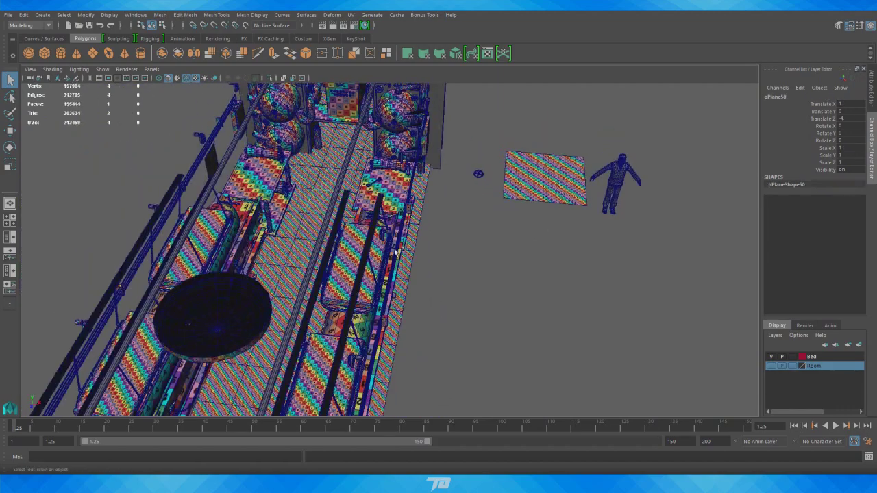
pyautogui.keyDown('alt'); pyautogui.moveTo(411, 201); pyautogui.dragTo(615, 240); pyautogui.keyUp('alt')
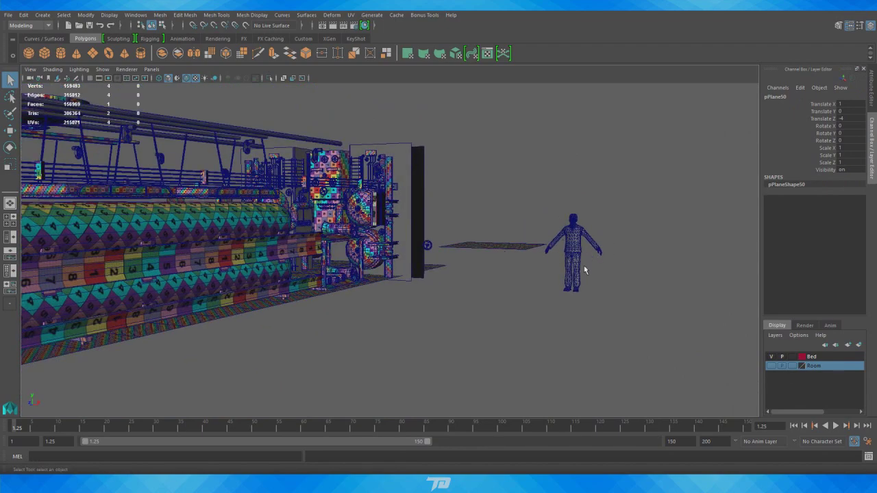
pyautogui.keyDown('alt'); pyautogui.moveTo(576, 269); pyautogui.dragTo(437, 258, button='right'); pyautogui.keyUp('alt')
pyautogui.keyDown('alt'); pyautogui.moveTo(436, 258); pyautogui.dragTo(411, 258); pyautogui.keyUp('alt')
pyautogui.keyDown('alt'); pyautogui.moveTo(411, 258); pyautogui.dragTo(373, 253, button='right'); pyautogui.keyUp('alt')
pyautogui.keyDown('alt'); pyautogui.moveTo(430, 247); pyautogui.dragTo(490, 252, button='right'); pyautogui.keyUp('alt')
pyautogui.keyDown('alt'); pyautogui.moveTo(490, 252); pyautogui.dragTo(540, 256); pyautogui.keyUp('alt')
pyautogui.keyDown('alt'); pyautogui.moveTo(540, 256); pyautogui.dragTo(430, 241, button='right'); pyautogui.keyUp('alt')
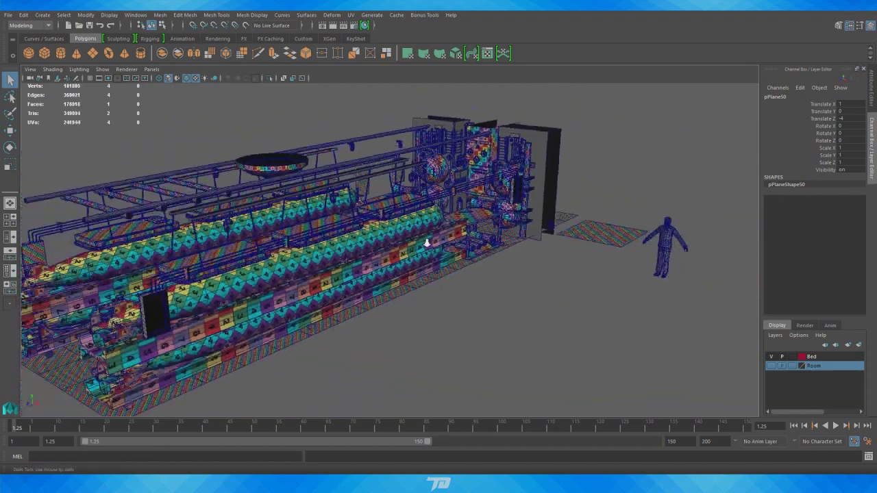
pyautogui.keyDown('alt'); pyautogui.moveTo(430, 241); pyautogui.dragTo(553, 213); pyautogui.keyUp('alt')
pyautogui.keyDown('alt'); pyautogui.moveTo(546, 180); pyautogui.dragTo(556, 172); pyautogui.keyUp('alt')
pyautogui.keyDown('alt'); pyautogui.moveTo(547, 177); pyautogui.dragTo(587, 185, button='right'); pyautogui.keyUp('alt')
pyautogui.keyDown('alt'); pyautogui.moveTo(634, 198); pyautogui.dragTo(602, 181, button='middle'); pyautogui.keyUp('alt')
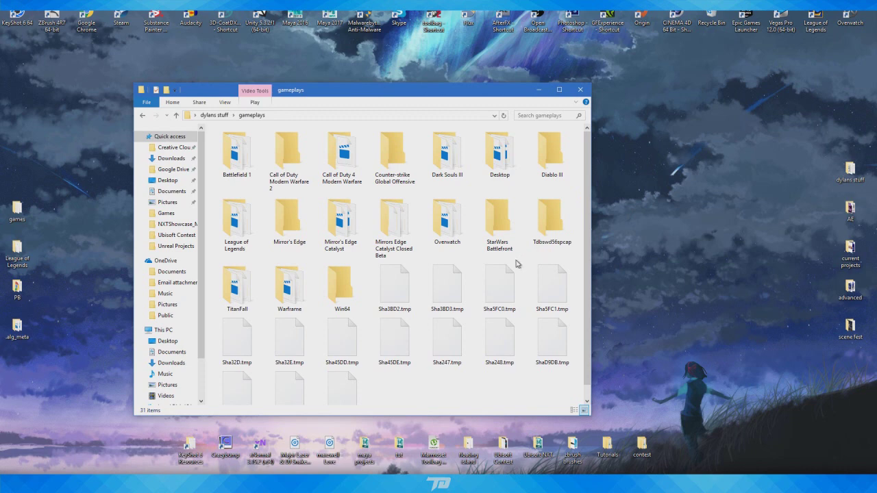
# Step: Return to the gameplays folder and open its Desktop subfolder to play the Maya block-out recording
pyautogui.doubleClick(500, 171)
pyautogui.scroll(-5, 470, 302)
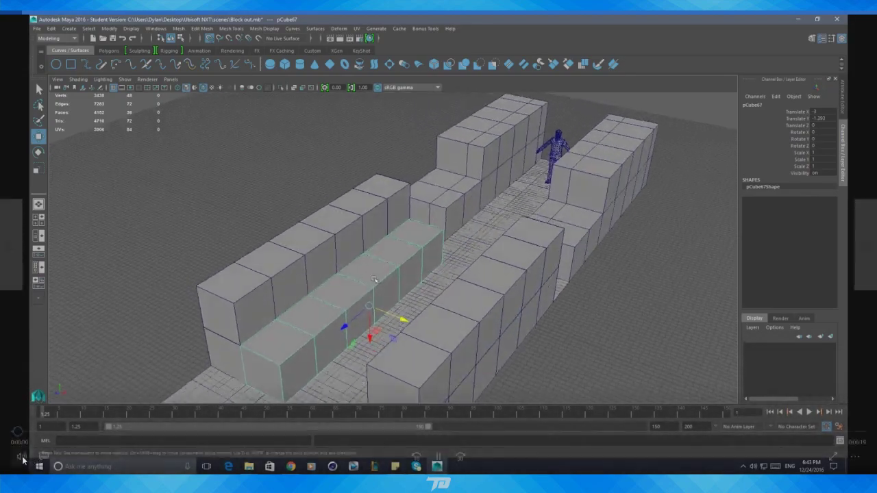
# Step: Mute the block-out recording by lowering its volume to zero and let it play
pyautogui.click(23, 458)
pyautogui.moveTo(64, 425); pyautogui.dragTo(7, 428)
pyautogui.click(507, 291)
pyautogui.moveTo(234, 320)
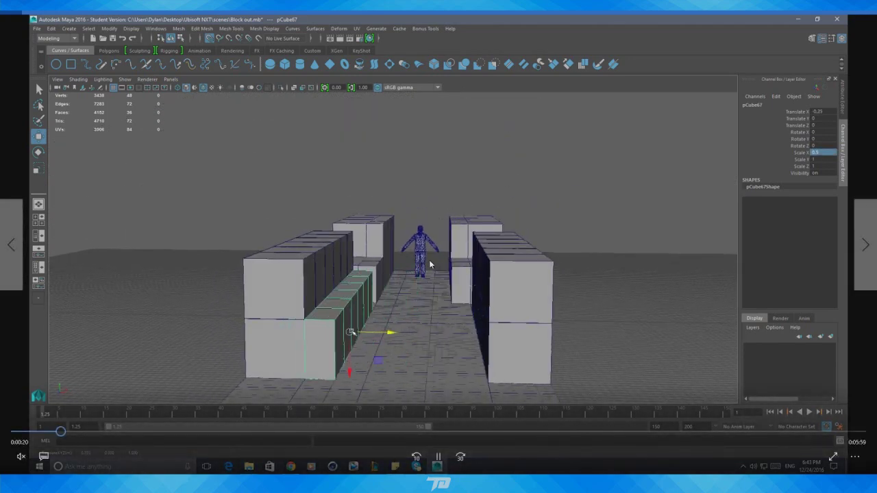
# Step: Skim the block-out recording by jumping close to its end and back to the modelling of the room's end wall
pyautogui.moveTo(140, 433); pyautogui.dragTo(816, 432)
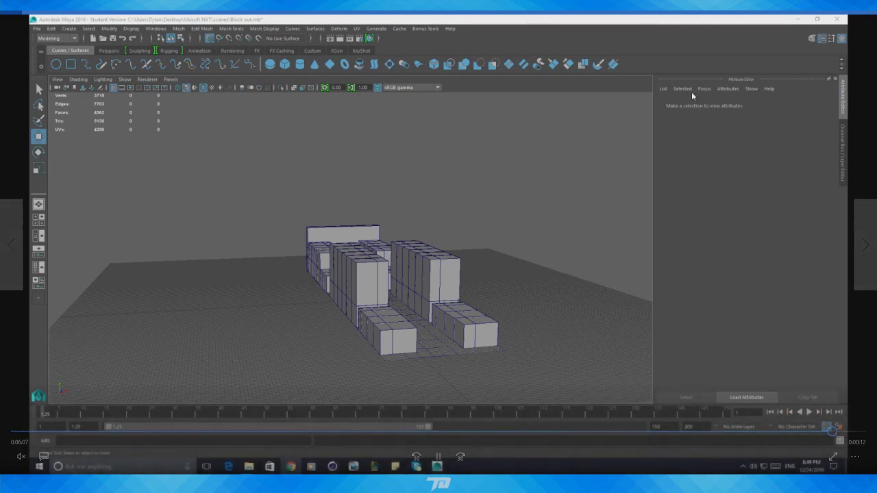
pyautogui.click(607, 432)
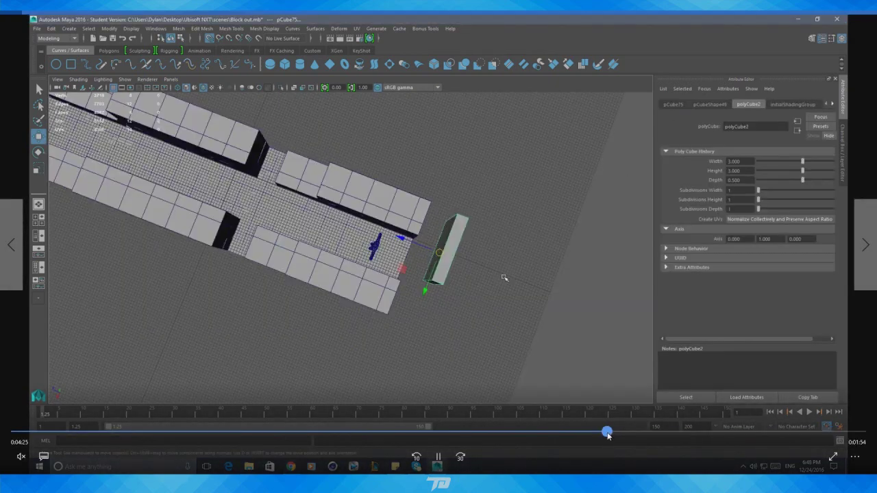
pyautogui.click(587, 432)
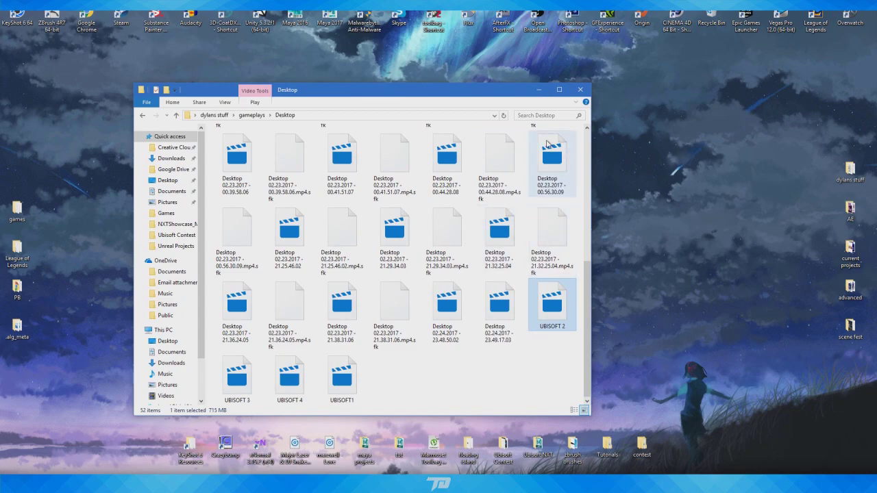
# Step: Minimize the Desktop folder window and switch to the finished torpedo room scene in Maya
pyautogui.click(538, 89)
pyautogui.moveTo(459, 484)
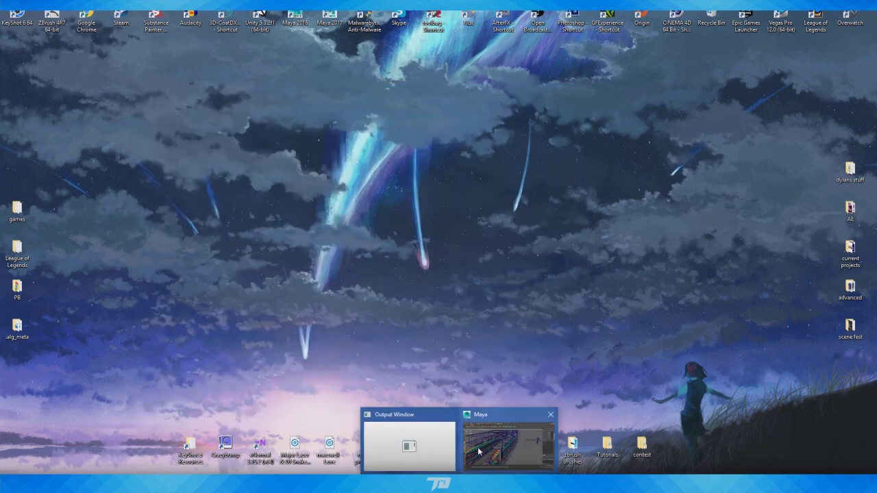
pyautogui.click(482, 447)
# Step: Examine the whole torpedo room from outside and along its central aisle
pyautogui.keyDown('alt'); pyautogui.moveTo(398, 286); pyautogui.dragTo(297, 266, button='right'); pyautogui.keyUp('alt')
pyautogui.keyDown('alt'); pyautogui.moveTo(297, 266); pyautogui.dragTo(394, 275); pyautogui.keyUp('alt')
pyautogui.keyDown('alt'); pyautogui.moveTo(394, 275); pyautogui.dragTo(442, 284, button='right'); pyautogui.keyUp('alt')
pyautogui.keyDown('alt'); pyautogui.moveTo(442, 285); pyautogui.dragTo(461, 325); pyautogui.keyUp('alt')
pyautogui.keyDown('alt'); pyautogui.moveTo(461, 325); pyautogui.dragTo(382, 317, button='right'); pyautogui.keyUp('alt')
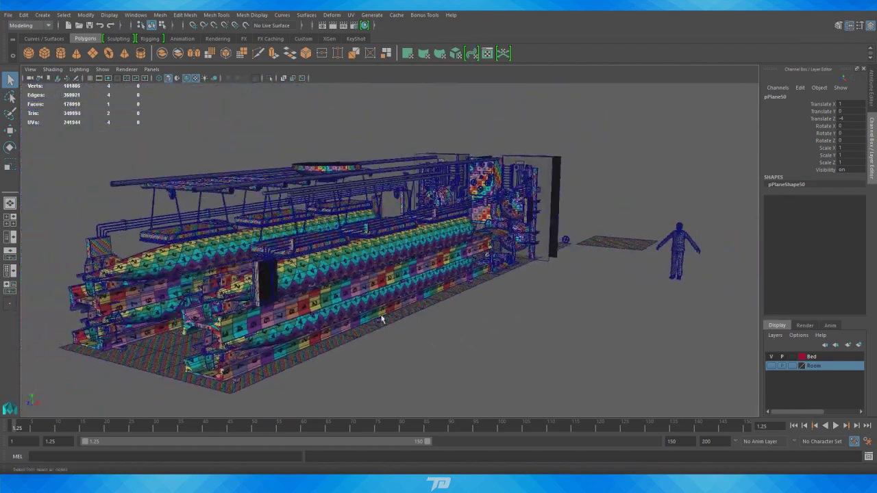
pyautogui.keyDown('alt'); pyautogui.moveTo(381, 318); pyautogui.dragTo(409, 312); pyautogui.keyUp('alt')
pyautogui.keyDown('alt'); pyautogui.moveTo(409, 312); pyautogui.dragTo(407, 280, button='right'); pyautogui.keyUp('alt')
pyautogui.keyDown('alt'); pyautogui.moveTo(406, 280); pyautogui.dragTo(465, 280); pyautogui.keyUp('alt')
pyautogui.scroll(-2, 565, 239)
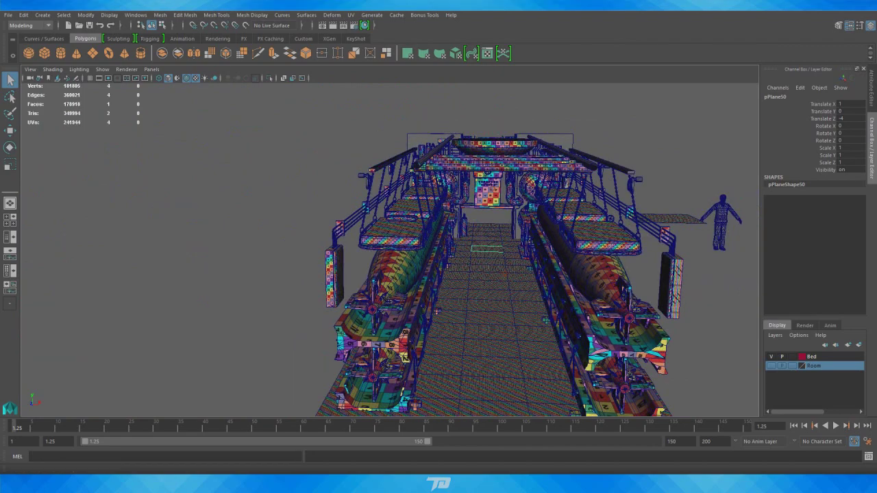
pyautogui.keyDown('alt'); pyautogui.moveTo(446, 247); pyautogui.dragTo(370, 257); pyautogui.keyUp('alt')
pyautogui.keyDown('alt'); pyautogui.moveTo(370, 257); pyautogui.dragTo(606, 283, button='right'); pyautogui.keyUp('alt')
pyautogui.keyDown('alt'); pyautogui.moveTo(418, 256); pyautogui.dragTo(439, 239, button='right'); pyautogui.keyUp('alt')
# Step: Select the upper torpedo and inspect its textured body and propeller from the side
pyautogui.click(319, 226)
pyautogui.keyDown('alt'); pyautogui.moveTo(466, 240); pyautogui.dragTo(391, 256); pyautogui.keyUp('alt')
pyautogui.keyDown('alt'); pyautogui.moveTo(391, 255); pyautogui.dragTo(572, 230, button='middle'); pyautogui.keyUp('alt')
pyautogui.keyDown('alt'); pyautogui.moveTo(411, 246); pyautogui.dragTo(473, 238, button='right'); pyautogui.keyUp('alt')
pyautogui.keyDown('alt'); pyautogui.moveTo(472, 238); pyautogui.dragTo(466, 261, button='middle'); pyautogui.keyUp('alt')
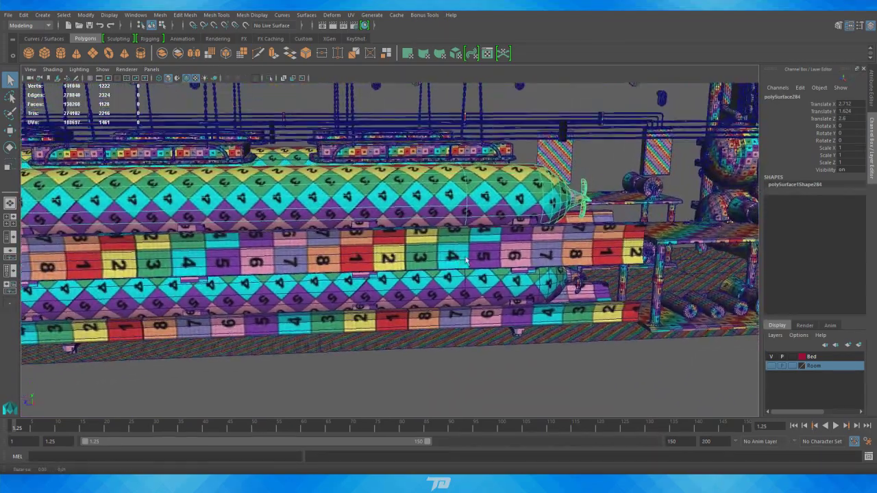
pyautogui.keyDown('alt'); pyautogui.moveTo(577, 185); pyautogui.dragTo(452, 187, button='right'); pyautogui.keyUp('alt')
pyautogui.keyDown('alt'); pyautogui.moveTo(308, 195); pyautogui.dragTo(504, 183, button='middle'); pyautogui.keyUp('alt')
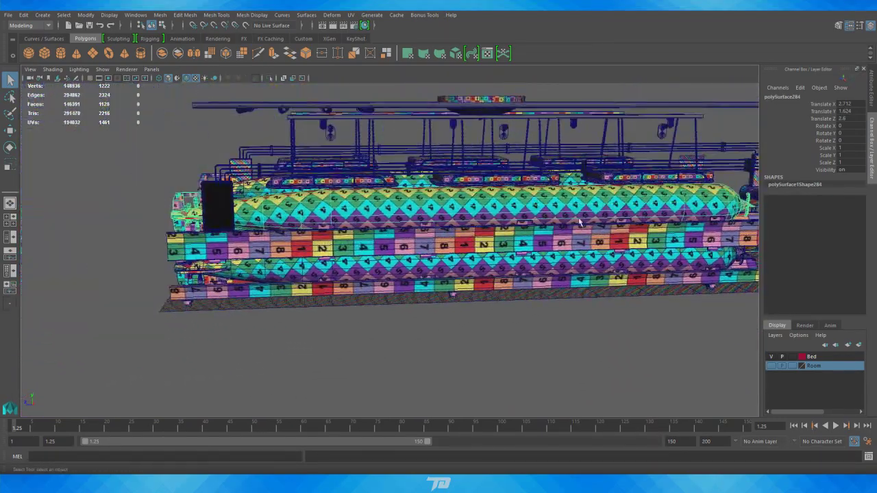
# Step: Examine the torpedoes, racks and suspended beds along the aisle, and the launch tubes at the far end
pyautogui.keyDown('alt'); pyautogui.moveTo(579, 223); pyautogui.dragTo(466, 222, button='right'); pyautogui.keyUp('alt')
pyautogui.keyDown('alt'); pyautogui.moveTo(411, 218); pyautogui.dragTo(555, 248); pyautogui.keyUp('alt')
pyautogui.keyDown('alt'); pyautogui.moveTo(556, 249); pyautogui.dragTo(417, 199, button='right'); pyautogui.keyUp('alt')
pyautogui.keyDown('alt'); pyautogui.moveTo(417, 200); pyautogui.dragTo(390, 161); pyautogui.keyUp('alt')
pyautogui.keyDown('alt'); pyautogui.moveTo(425, 226); pyautogui.dragTo(568, 267, button='right'); pyautogui.keyUp('alt')
pyautogui.keyDown('alt'); pyautogui.moveTo(568, 267); pyautogui.dragTo(620, 261); pyautogui.keyUp('alt')
pyautogui.keyDown('alt'); pyautogui.moveTo(606, 196); pyautogui.dragTo(568, 219); pyautogui.keyUp('alt')
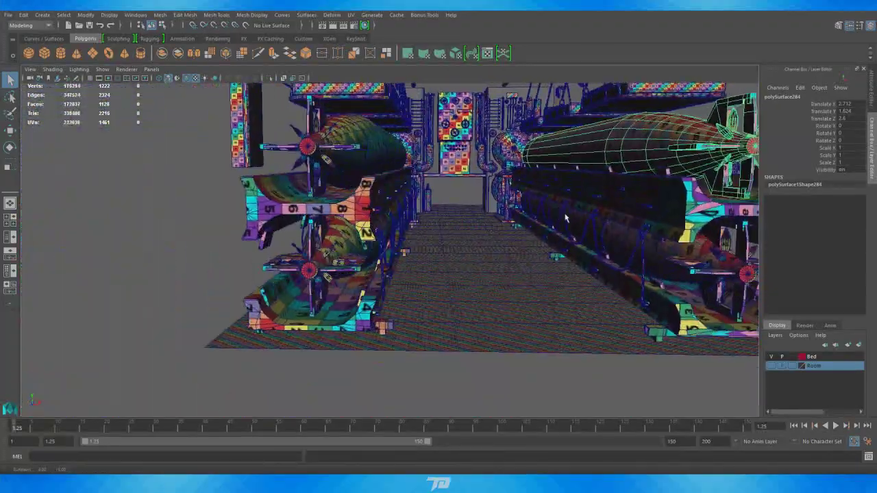
pyautogui.keyDown('alt'); pyautogui.moveTo(568, 219); pyautogui.dragTo(475, 251, button='right'); pyautogui.keyUp('alt')
pyautogui.keyDown('alt'); pyautogui.moveTo(476, 251); pyautogui.dragTo(472, 256); pyautogui.keyUp('alt')
pyautogui.moveTo(370, 248)
pyautogui.keyDown('alt'); pyautogui.mouseDown(button='right')
pyautogui.moveTo(414, 251)
pyautogui.moveTo(372, 260)
pyautogui.mouseUp(button='right'); pyautogui.keyUp('alt')
pyautogui.keyDown('alt'); pyautogui.moveTo(465, 267); pyautogui.dragTo(367, 272); pyautogui.keyUp('alt')
pyautogui.keyDown('alt'); pyautogui.moveTo(446, 279); pyautogui.dragTo(506, 282, button='right'); pyautogui.keyUp('alt')
pyautogui.keyDown('alt'); pyautogui.moveTo(506, 282); pyautogui.dragTo(480, 255); pyautogui.keyUp('alt')
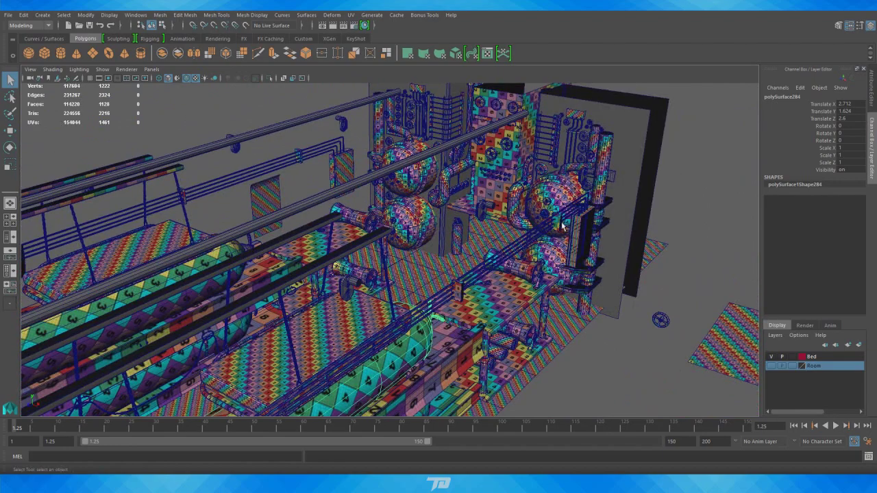
# Step: Select the torpedo rack rails and view them from the side and from above
pyautogui.keyDown('alt'); pyautogui.moveTo(559, 233); pyautogui.dragTo(296, 303, button='right'); pyautogui.keyUp('alt')
pyautogui.keyDown('alt'); pyautogui.moveTo(296, 303); pyautogui.dragTo(318, 278); pyautogui.keyUp('alt')
pyautogui.click(354, 293)
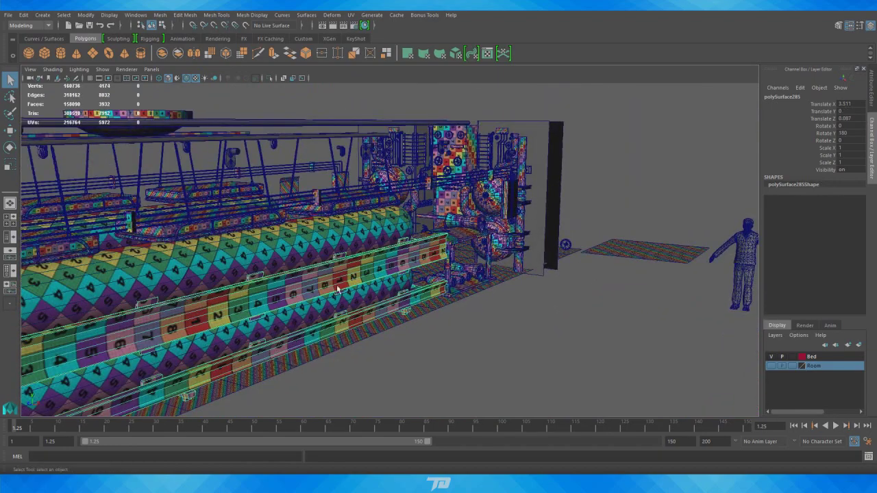
pyautogui.keyDown('alt'); pyautogui.moveTo(392, 319); pyautogui.dragTo(446, 302); pyautogui.keyUp('alt')
pyautogui.keyDown('alt'); pyautogui.moveTo(438, 260); pyautogui.dragTo(386, 333, button='middle'); pyautogui.keyUp('alt')
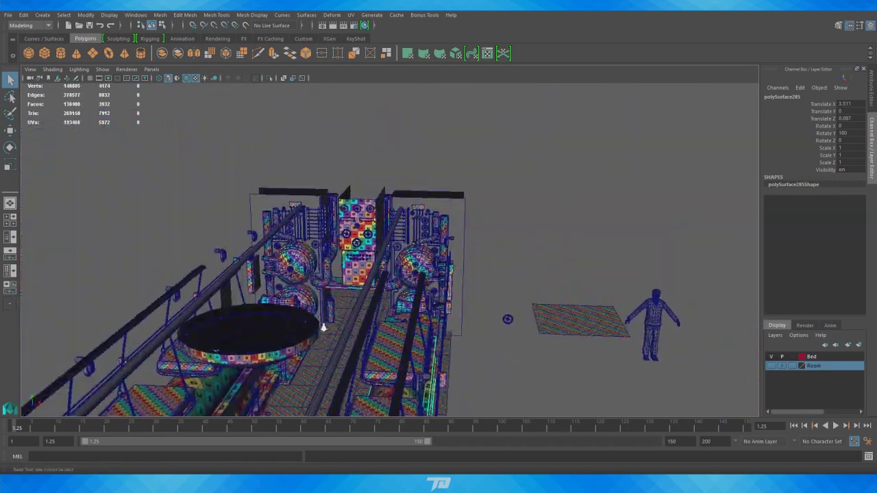
# Step: Select the wall panels behind the launch tubes and view them down the aisle between the torpedoes
pyautogui.keyDown('alt'); pyautogui.moveTo(385, 333); pyautogui.dragTo(537, 331, button='right'); pyautogui.keyUp('alt')
pyautogui.click(568, 207)
pyautogui.keyDown('alt'); pyautogui.moveTo(399, 237); pyautogui.dragTo(330, 236, button='right'); pyautogui.keyUp('alt')
pyautogui.keyDown('alt'); pyautogui.moveTo(329, 236); pyautogui.dragTo(341, 176, button='middle'); pyautogui.keyUp('alt')
pyautogui.keyDown('alt'); pyautogui.moveTo(341, 175); pyautogui.dragTo(411, 206); pyautogui.keyUp('alt')
pyautogui.keyDown('alt'); pyautogui.moveTo(384, 223); pyautogui.dragTo(464, 223, button='right'); pyautogui.keyUp('alt')
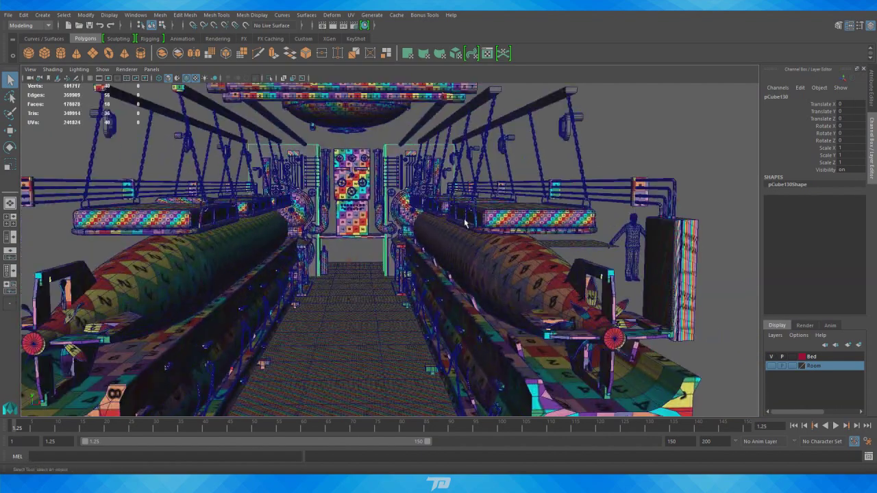
pyautogui.keyDown('alt'); pyautogui.moveTo(464, 223); pyautogui.dragTo(507, 243); pyautogui.keyUp('alt')
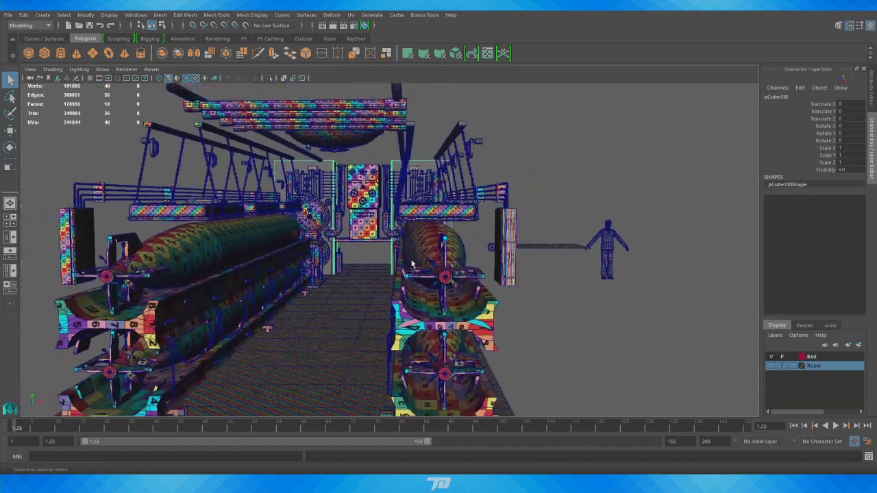
pyautogui.scroll(3, 515, 253)
pyautogui.press('f')
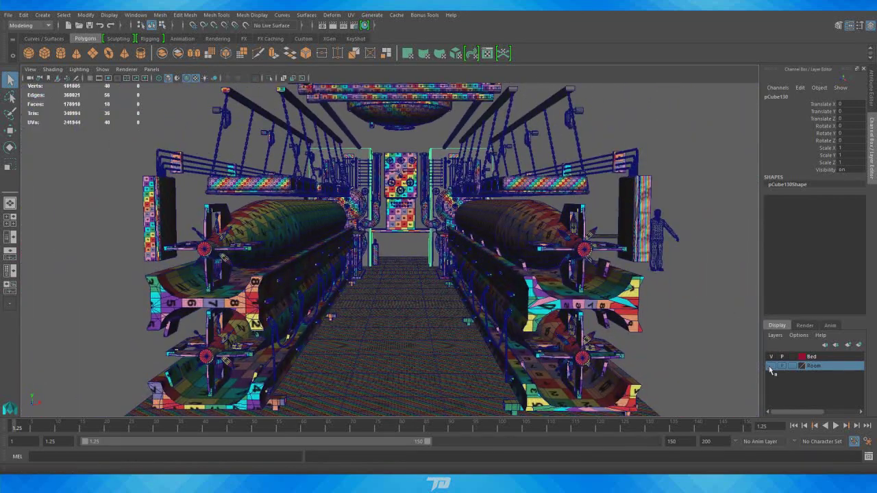
# Step: Show the Room layer and examine the enclosing hull from outside and inside
pyautogui.click(770, 367)
pyautogui.keyDown('alt'); pyautogui.moveTo(657, 338); pyautogui.dragTo(384, 277, button='right'); pyautogui.keyUp('alt')
pyautogui.keyDown('alt'); pyautogui.moveTo(384, 277); pyautogui.dragTo(287, 274); pyautogui.keyUp('alt')
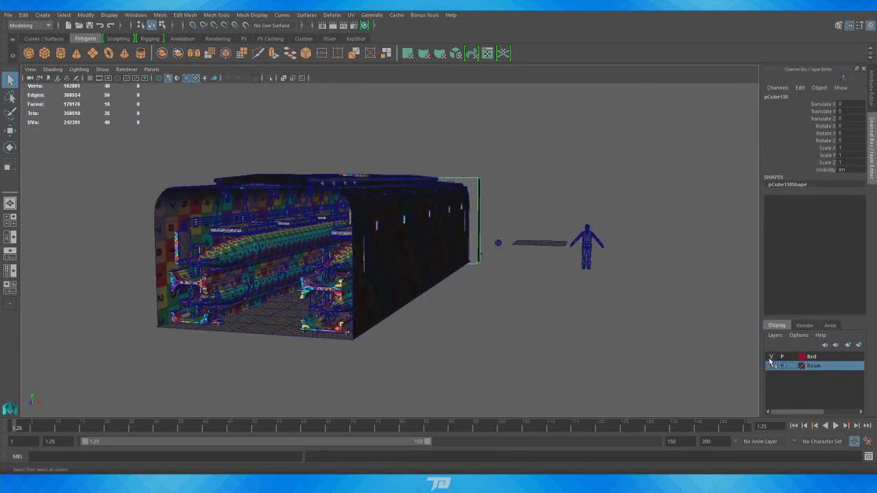
pyautogui.keyDown('alt'); pyautogui.moveTo(391, 275); pyautogui.dragTo(480, 240); pyautogui.keyUp('alt')
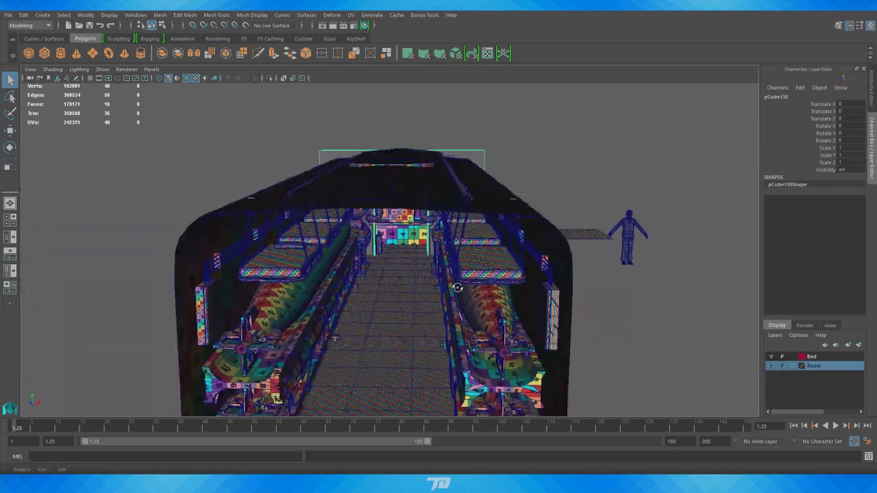
pyautogui.scroll(8, 548, 205)
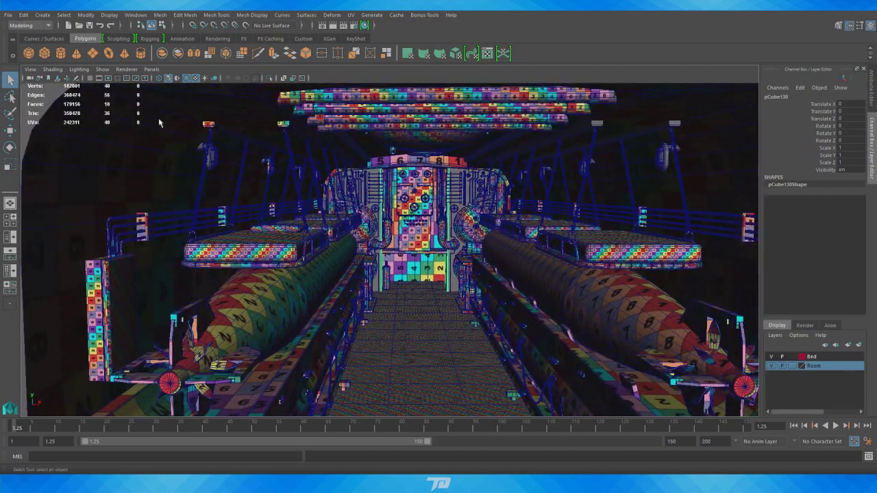
# Step: Turn on scene lighting in the viewport and view the room's textured interior
pyautogui.click(204, 79)
pyautogui.keyDown('alt'); pyautogui.moveTo(493, 212); pyautogui.dragTo(473, 208); pyautogui.keyUp('alt')
pyautogui.keyDown('alt'); pyautogui.moveTo(473, 209); pyautogui.dragTo(449, 205, button='right'); pyautogui.keyUp('alt')
pyautogui.keyDown('alt'); pyautogui.moveTo(449, 206); pyautogui.dragTo(407, 204, button='middle'); pyautogui.keyUp('alt')
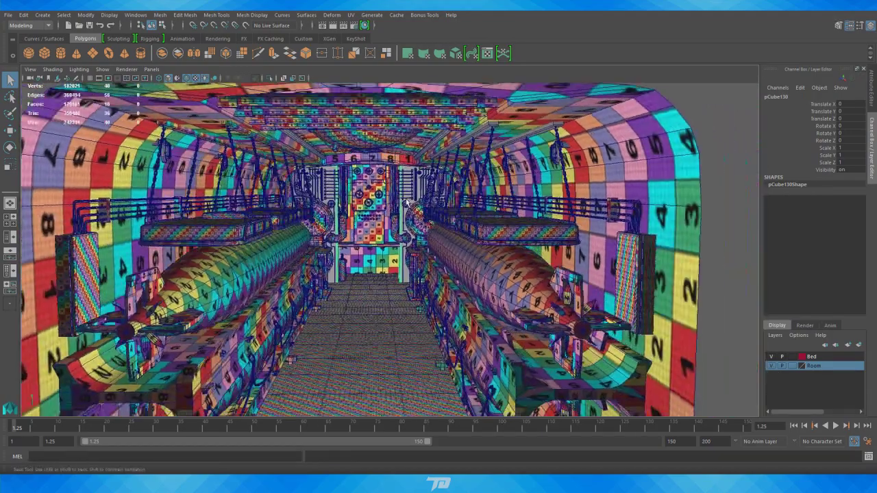
# Step: Hide the Room layer and examine the ceiling rails and the launch tube wall
pyautogui.click(771, 366)
pyautogui.keyDown('alt'); pyautogui.moveTo(518, 291); pyautogui.dragTo(577, 276); pyautogui.keyUp('alt')
pyautogui.scroll(4, 508, 326)
pyautogui.keyDown('alt'); pyautogui.moveTo(579, 276); pyautogui.dragTo(348, 294, button='right'); pyautogui.keyUp('alt')
pyautogui.keyDown('alt'); pyautogui.moveTo(348, 294); pyautogui.dragTo(435, 264); pyautogui.keyUp('alt')
pyautogui.keyDown('alt'); pyautogui.moveTo(434, 264); pyautogui.dragTo(369, 255, button='right'); pyautogui.keyUp('alt')
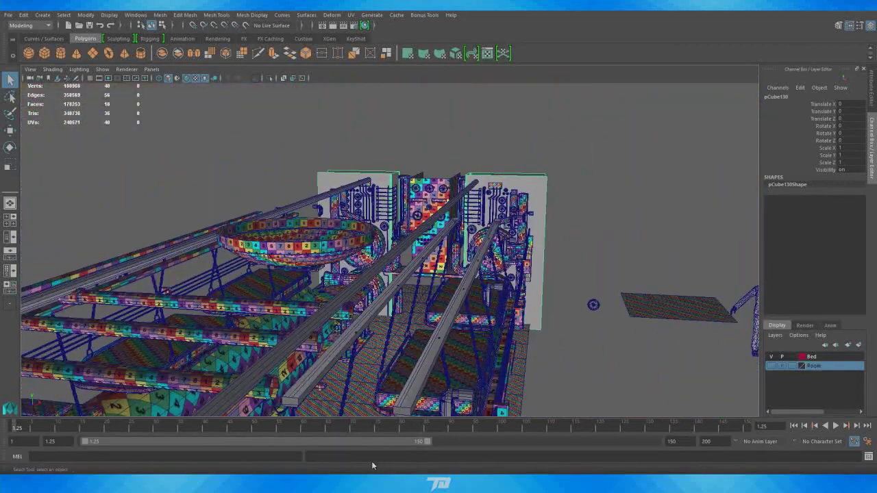
# Step: Switch to the browser window showing the Twitter progress photo of the wireframe torpedo room
pyautogui.moveTo(279, 484)
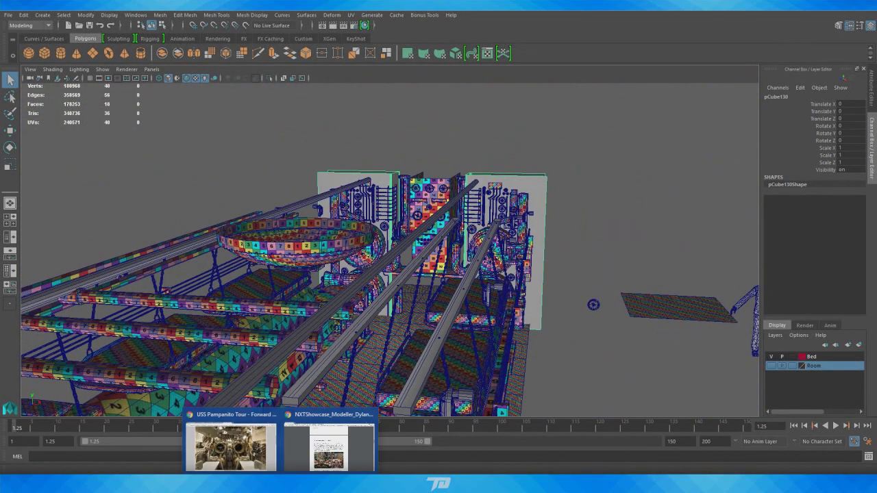
pyautogui.click(240, 438)
pyautogui.hotkey('alt', 'Tab')
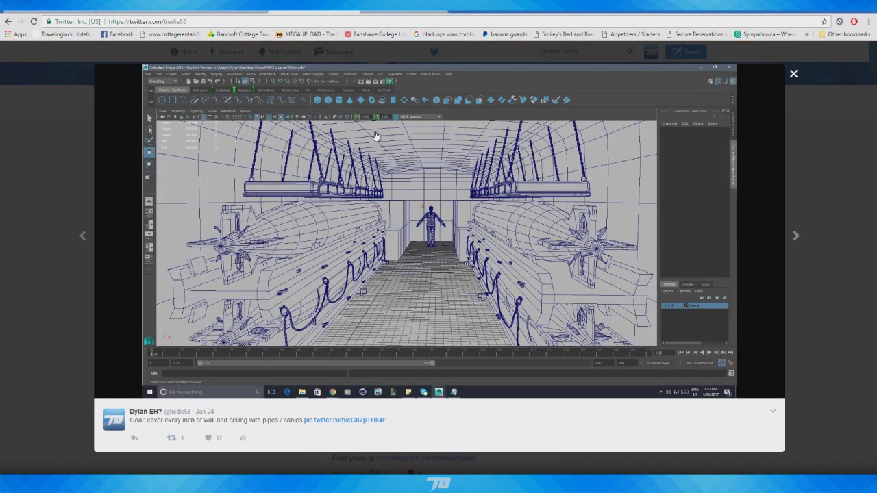
# Step: Page back and forth between the Jan 24 room wireframe and the Feb 6 launch tube progress photos
pyautogui.click(795, 238)
pyautogui.click(794, 238)
pyautogui.click(794, 238)
pyautogui.click(96, 242)
pyautogui.click(96, 242)
pyautogui.click(96, 242)
pyautogui.click(124, 239)
pyautogui.click(124, 238)
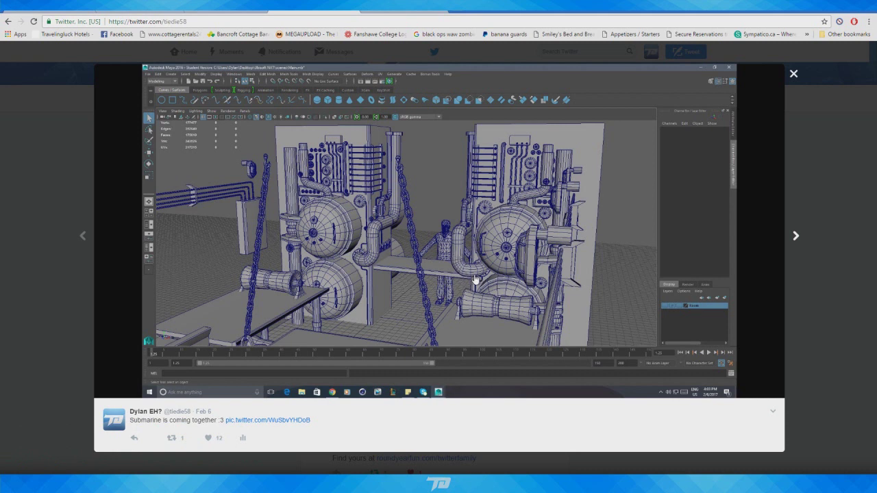
pyautogui.click(779, 246)
pyautogui.click(779, 246)
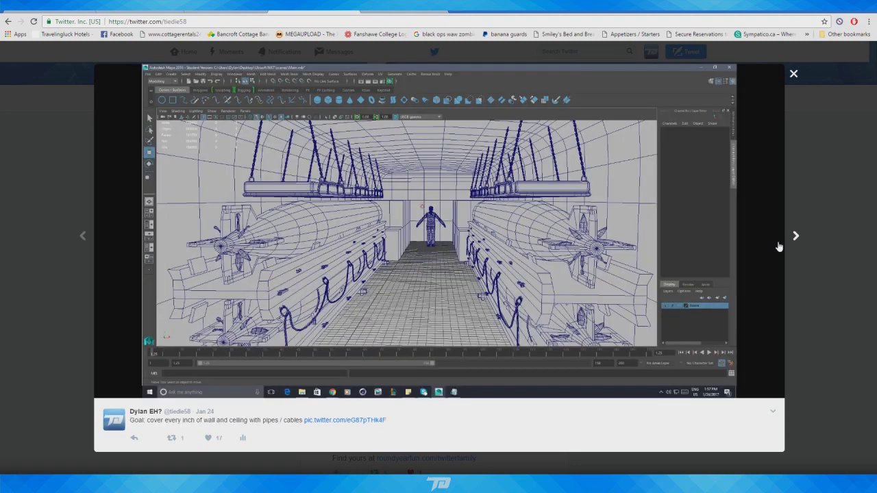
pyautogui.click(145, 244)
pyautogui.click(143, 243)
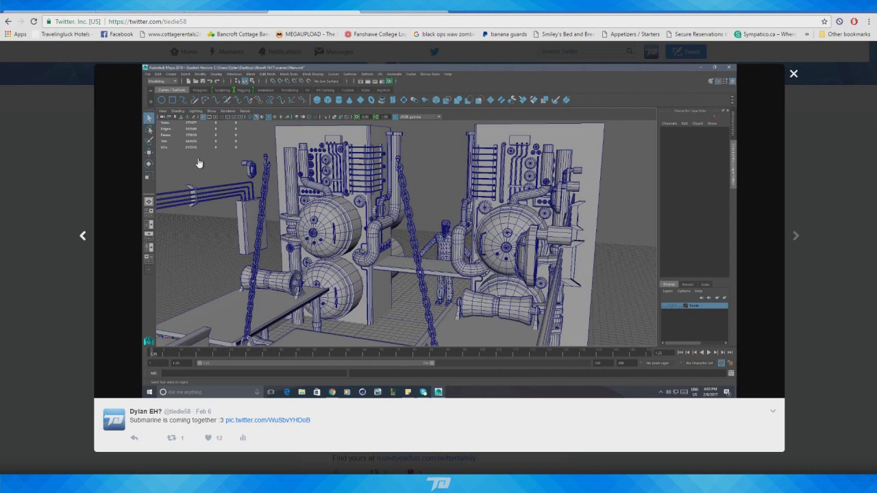
# Step: Browse the newer progress photos, from the untextured room and UV checker views to the lit hull and console
pyautogui.click(116, 238)
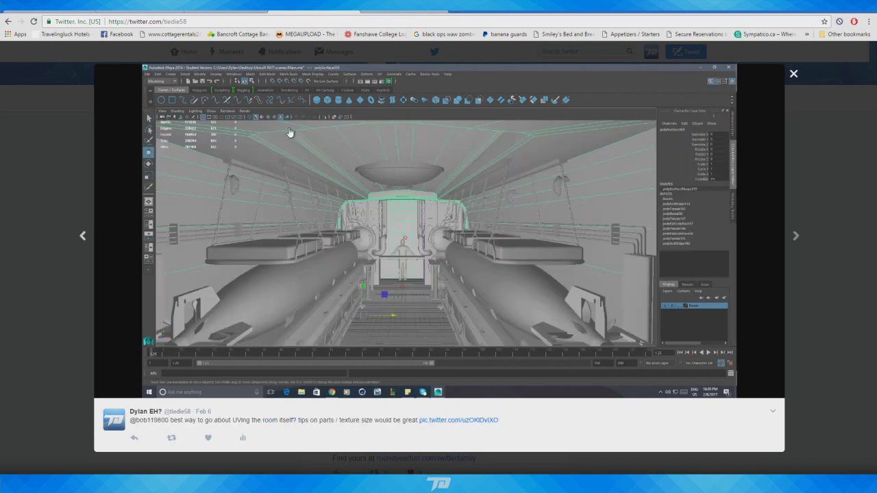
pyautogui.click(101, 236)
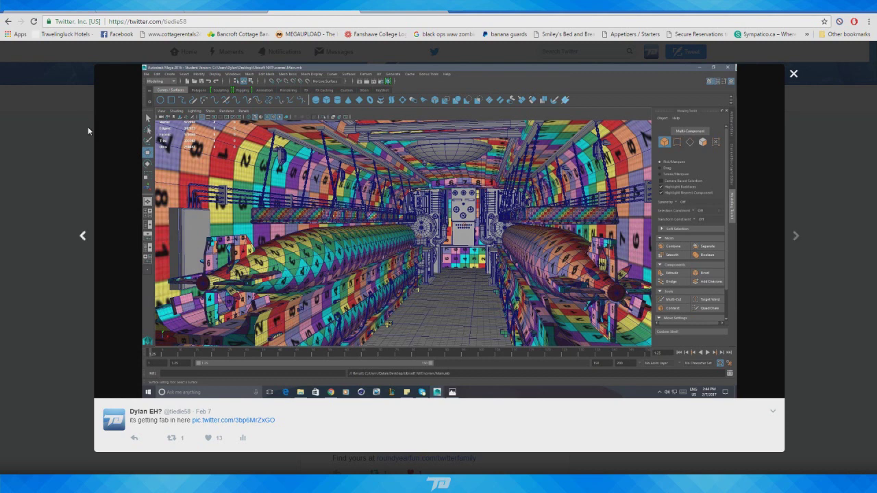
pyautogui.click(133, 253)
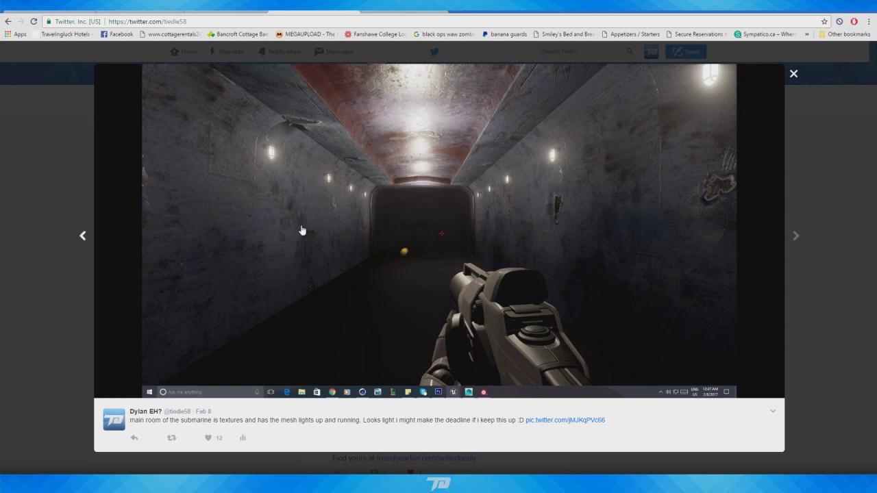
pyautogui.click(157, 236)
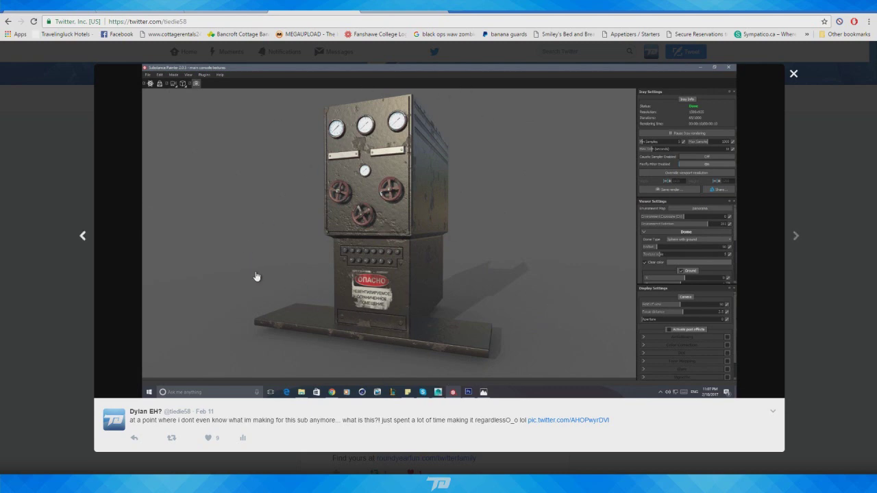
# Step: Continue through the Feb 13, Feb 18 and Feb 23 photos to the finished torpedo room image
pyautogui.click(152, 234)
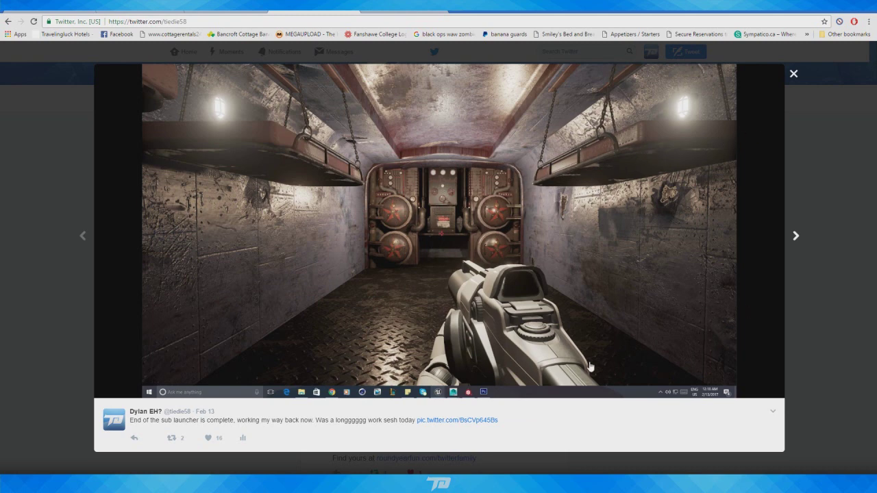
pyautogui.click(96, 248)
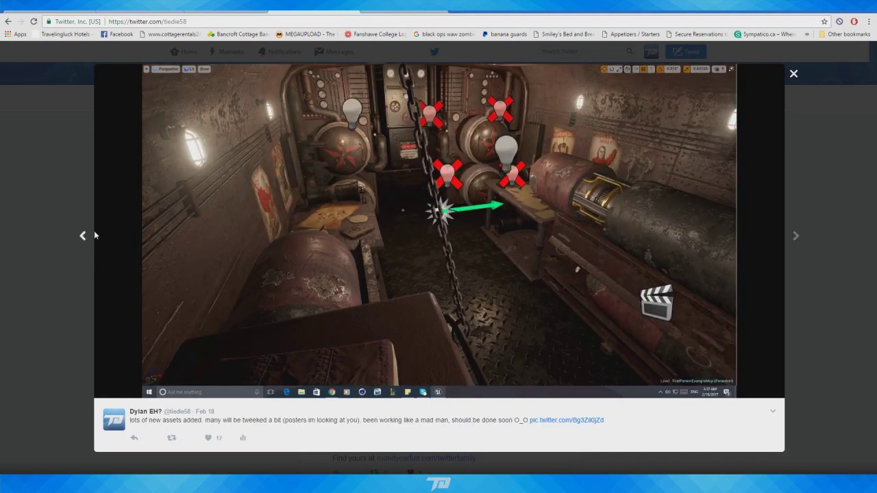
pyautogui.click(96, 239)
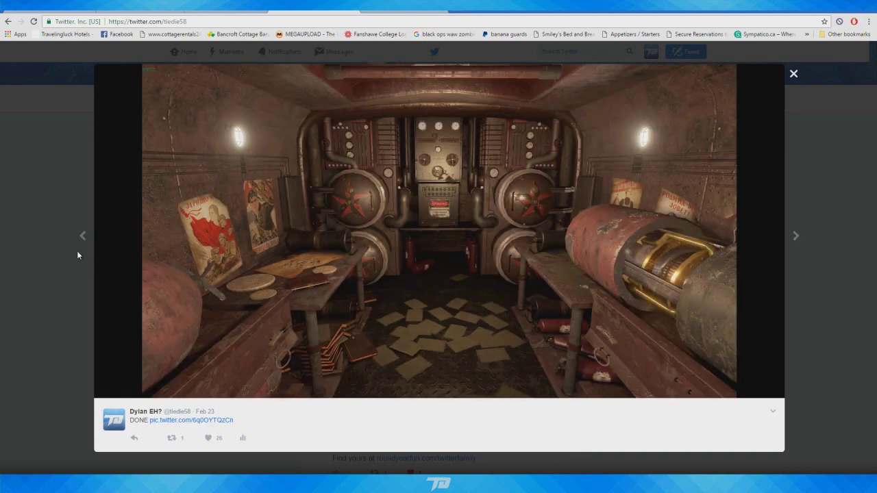
# Step: Return to the torpedo room scene in Maya and examine the launch tube wall and its pipes up close
pyautogui.click(44, 250)
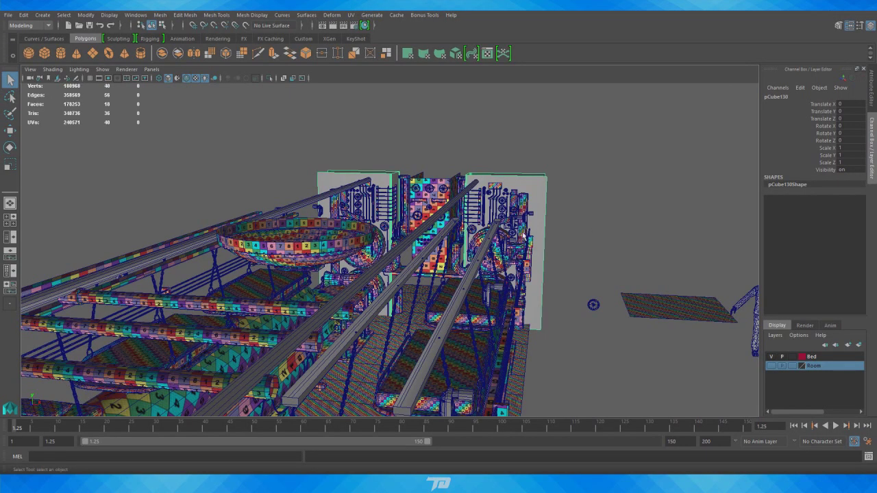
pyautogui.keyDown('alt'); pyautogui.moveTo(531, 233); pyautogui.dragTo(574, 236); pyautogui.keyUp('alt')
pyautogui.moveTo(454, 238)
pyautogui.keyDown('alt'); pyautogui.mouseDown(button='right')
pyautogui.moveTo(492, 240)
pyautogui.moveTo(455, 253)
pyautogui.mouseUp(button='right'); pyautogui.keyUp('alt')
pyautogui.keyDown('alt'); pyautogui.moveTo(456, 254); pyautogui.dragTo(437, 184, button='middle'); pyautogui.keyUp('alt')
pyautogui.keyDown('alt'); pyautogui.moveTo(386, 251); pyautogui.dragTo(384, 268); pyautogui.keyUp('alt')
pyautogui.keyDown('alt'); pyautogui.moveTo(384, 268); pyautogui.dragTo(382, 177, button='right'); pyautogui.keyUp('alt')
pyautogui.keyDown('alt'); pyautogui.moveTo(345, 165); pyautogui.dragTo(330, 145); pyautogui.keyUp('alt')
pyautogui.keyDown('alt'); pyautogui.moveTo(330, 145); pyautogui.dragTo(541, 184, button='right'); pyautogui.keyUp('alt')
pyautogui.keyDown('alt'); pyautogui.moveTo(540, 185); pyautogui.dragTo(480, 212, button='middle'); pyautogui.keyUp('alt')
pyautogui.keyDown('alt'); pyautogui.moveTo(480, 213); pyautogui.dragTo(537, 211, button='right'); pyautogui.keyUp('alt')
pyautogui.keyDown('alt'); pyautogui.moveTo(537, 211); pyautogui.dragTo(582, 217); pyautogui.keyUp('alt')
pyautogui.keyDown('alt'); pyautogui.moveTo(711, 317); pyautogui.dragTo(658, 308); pyautogui.keyUp('alt')
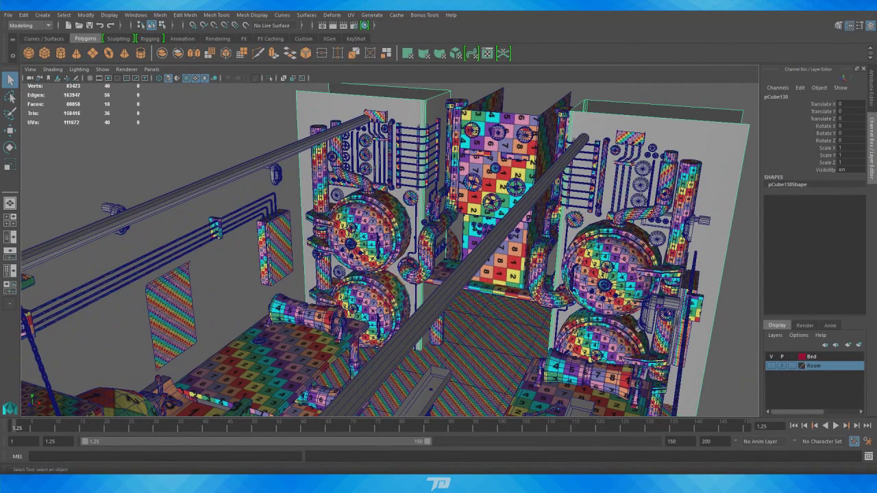
# Step: Switch from Maya to the torpedo room level in Unreal Engine and hide the light and camera icons in the viewport
pyautogui.click(824, 5)
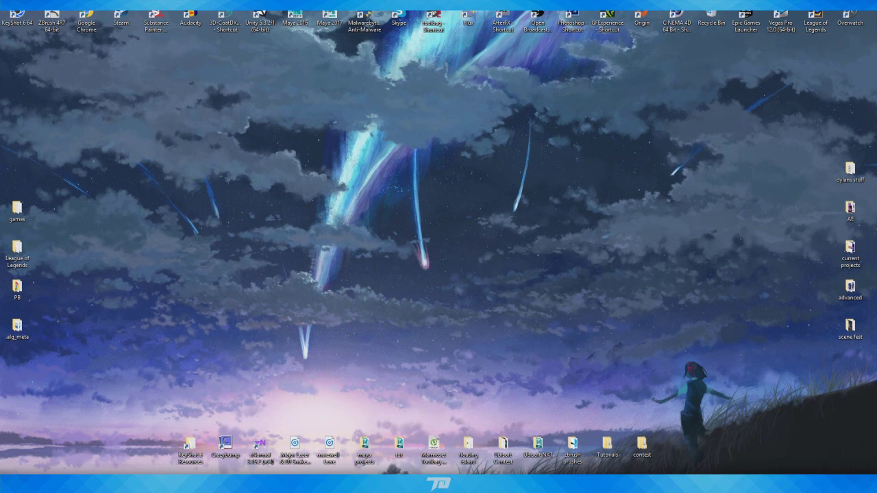
pyautogui.moveTo(875, 159); pyautogui.dragTo(876, 213)
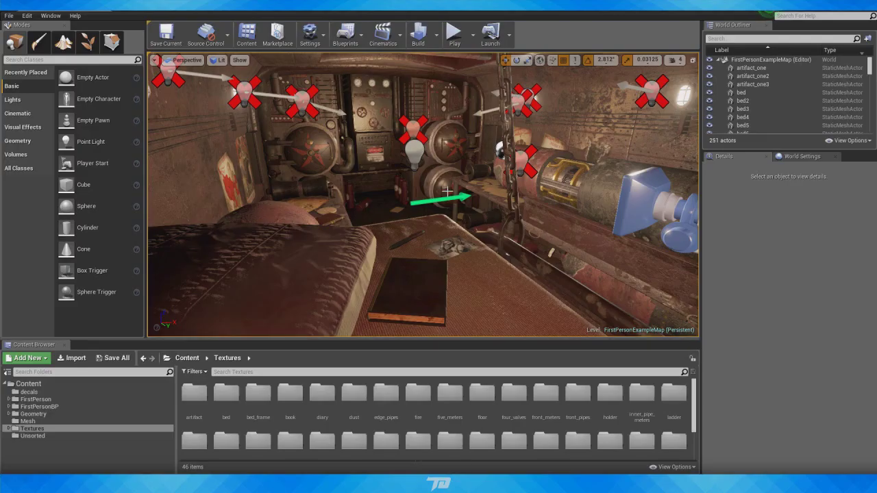
pyautogui.moveTo(507, 180); pyautogui.dragTo(808, 176, button='right')
pyautogui.press('w')
pyautogui.moveTo(512, 197); pyautogui.dragTo(462, 151, button='right')
pyautogui.press('w')
pyautogui.press('g')
# Step: Select the room mesh and fly around to examine the textured walls, posters, launch tubes and paper-strewn floor
pyautogui.moveTo(498, 239)
pyautogui.mouseDown(button='right')
pyautogui.moveTo(498, 185)
pyautogui.moveTo(500, 250)
pyautogui.moveTo(497, 236)
pyautogui.mouseUp(button='right')
pyautogui.press('w')
pyautogui.moveTo(395, 147); pyautogui.dragTo(616, 223, button='right')
pyautogui.click(543, 160)
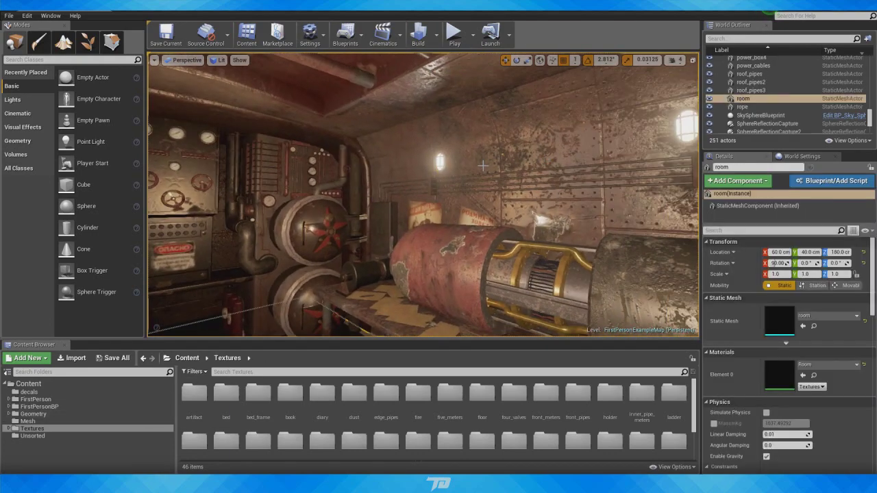
pyautogui.moveTo(543, 160); pyautogui.dragTo(481, 169, button='right')
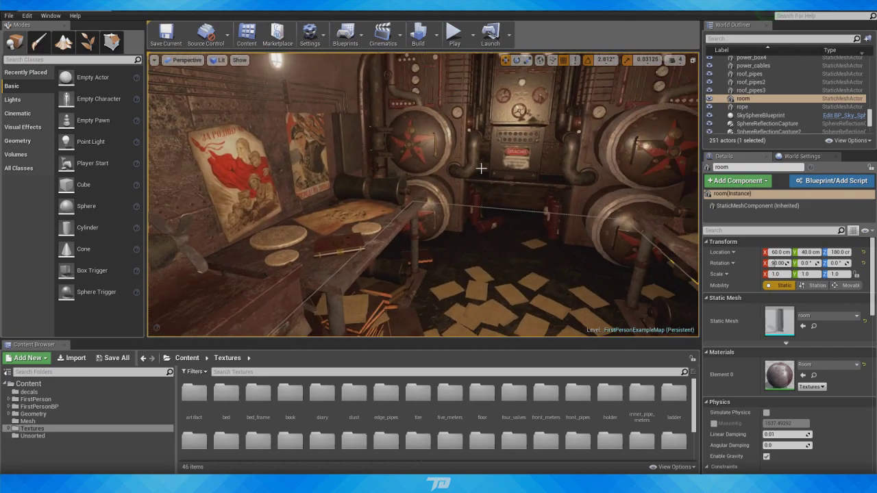
pyautogui.moveTo(472, 240)
pyautogui.mouseDown(button='right')
pyautogui.moveTo(644, 240)
pyautogui.moveTo(472, 240)
pyautogui.mouseUp(button='right')
# Step: Open the Mesh folder in the project content and look through its imported static meshes
pyautogui.click(27, 422)
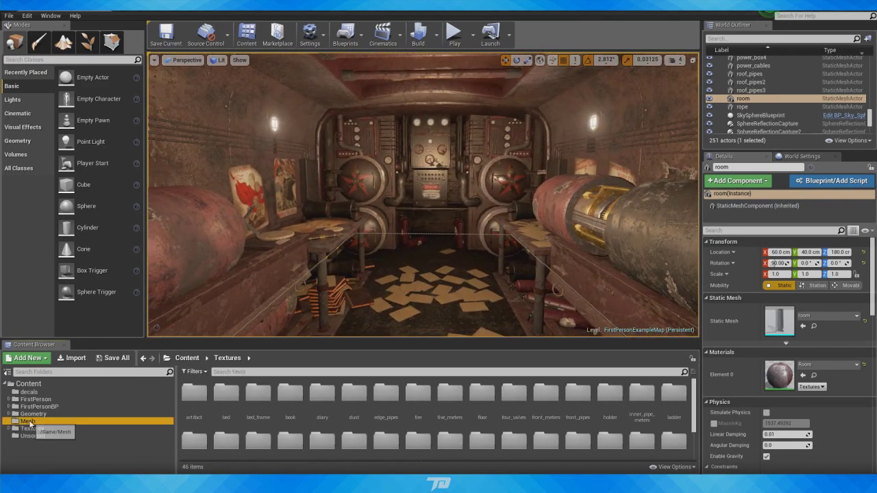
pyautogui.scroll(-3, 492, 428)
pyautogui.rightClick(492, 431)
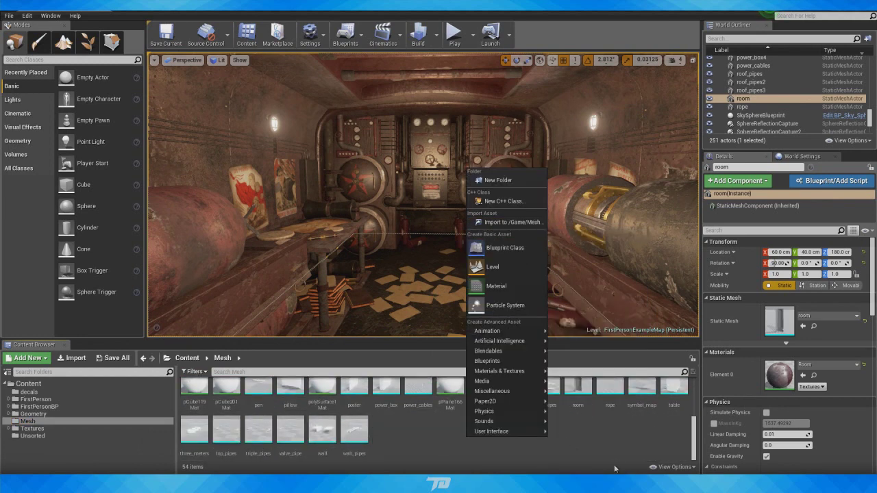
pyautogui.click(413, 432)
# Step: Open the missle_texture material from the missle subfolder of Textures
pyautogui.click(32, 428)
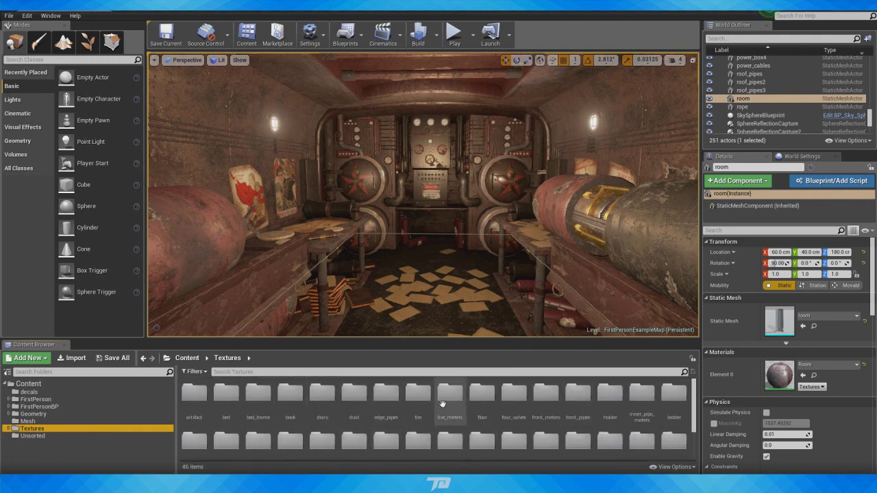
pyautogui.scroll(-1, 442, 411)
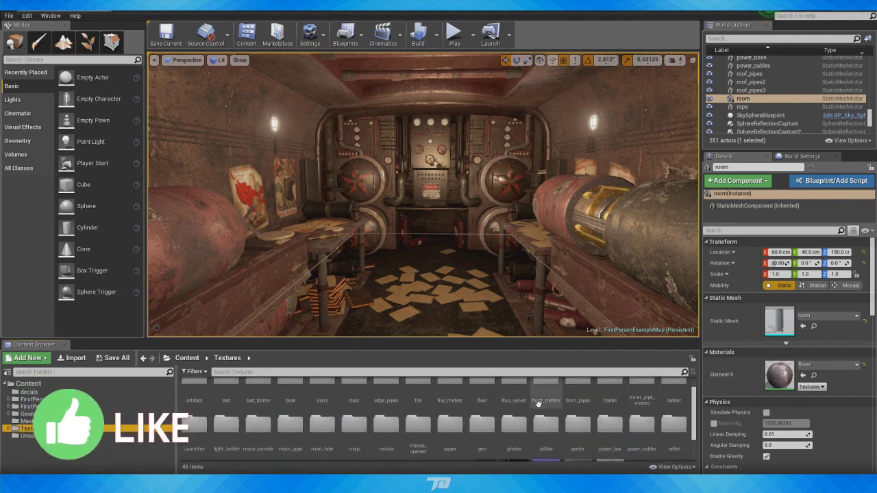
pyautogui.moveTo(470, 254); pyautogui.dragTo(440, 286, button='right')
pyautogui.doubleClick(382, 426)
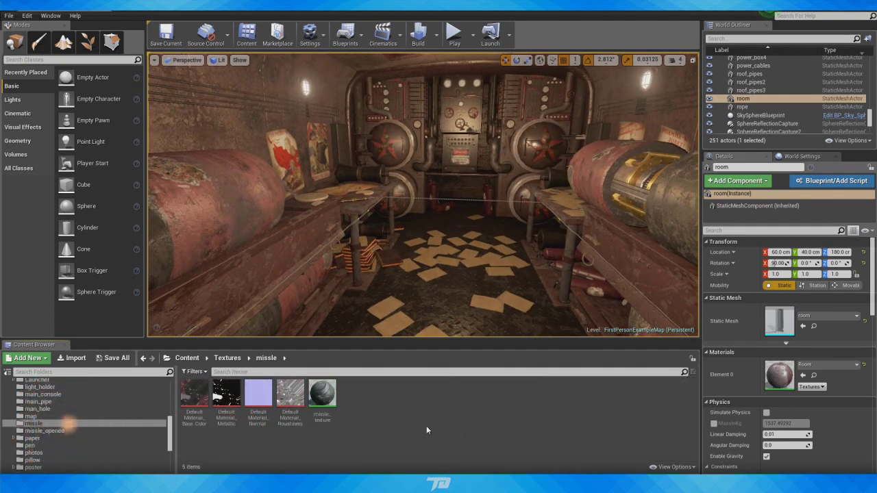
pyautogui.doubleClick(322, 397)
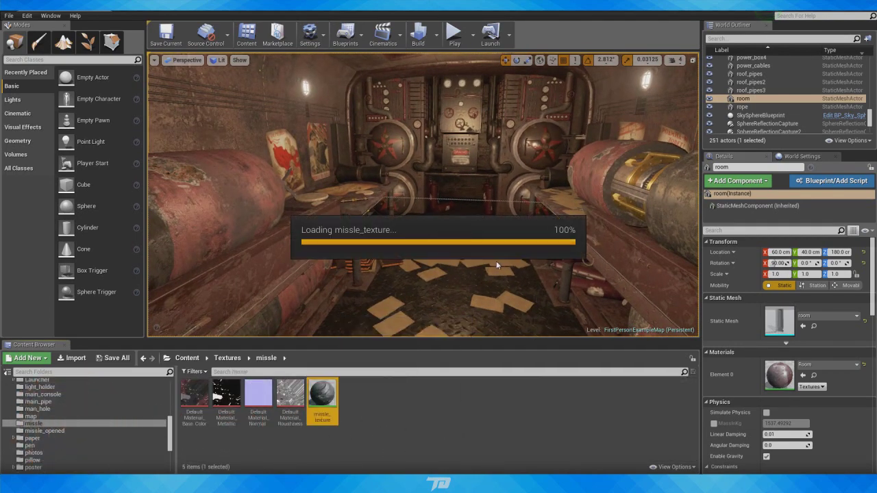
pyautogui.click(402, 219)
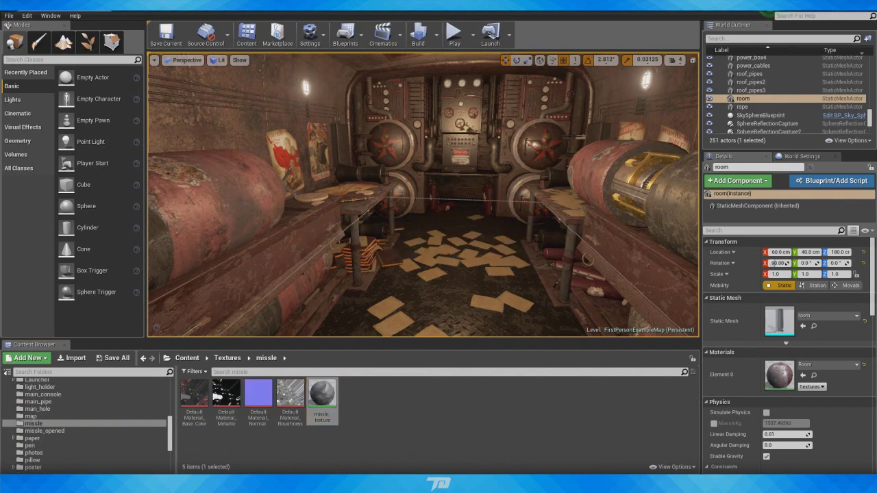
pyautogui.moveTo(876, 165); pyautogui.dragTo(425, 11)
# Step: Examine the missle_texture node graph and rotate its preview sphere to inspect the material's appearance
pyautogui.scroll(-5, 456, 227)
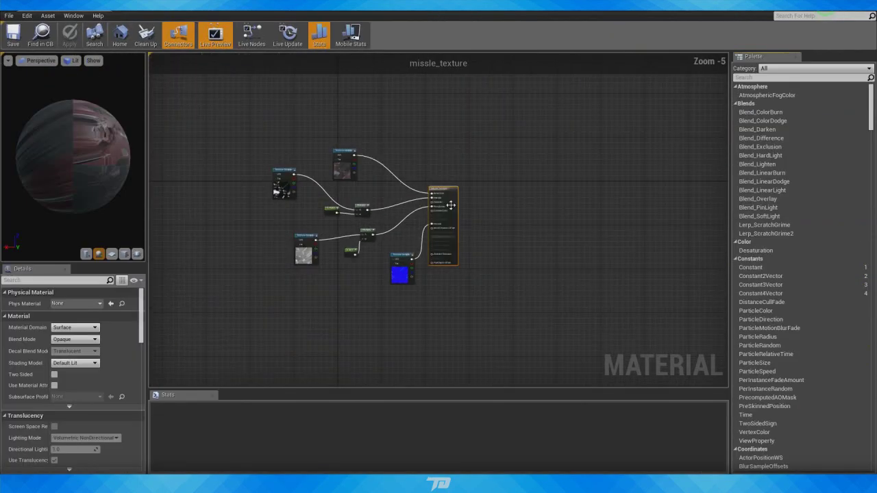
pyautogui.scroll(2, 442, 157)
pyautogui.press('Home')
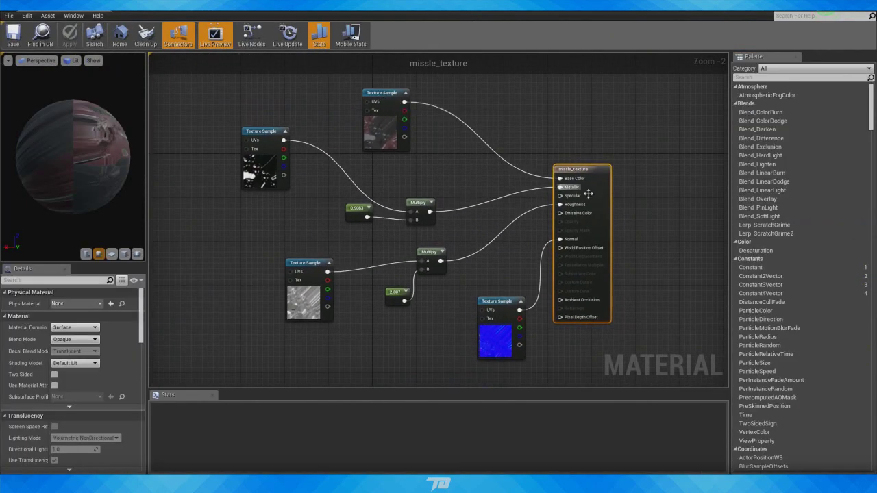
pyautogui.scroll(1, 435, 295)
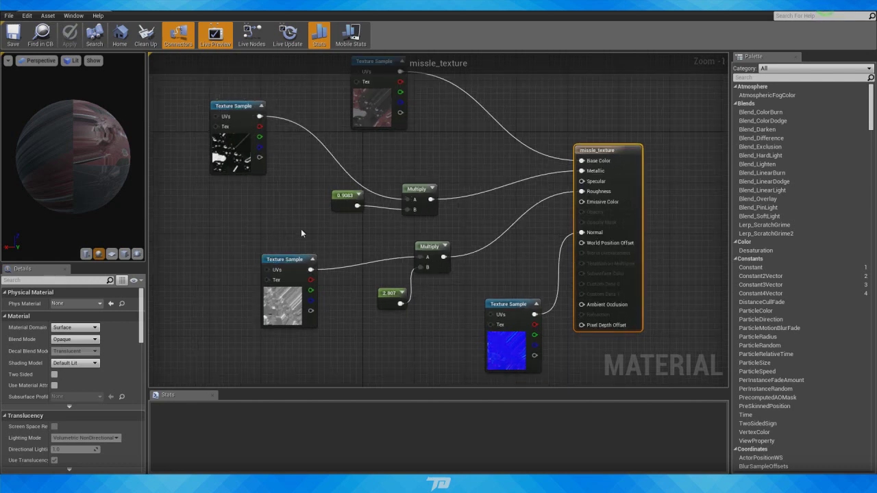
pyautogui.moveTo(84, 163); pyautogui.dragTo(325, 219)
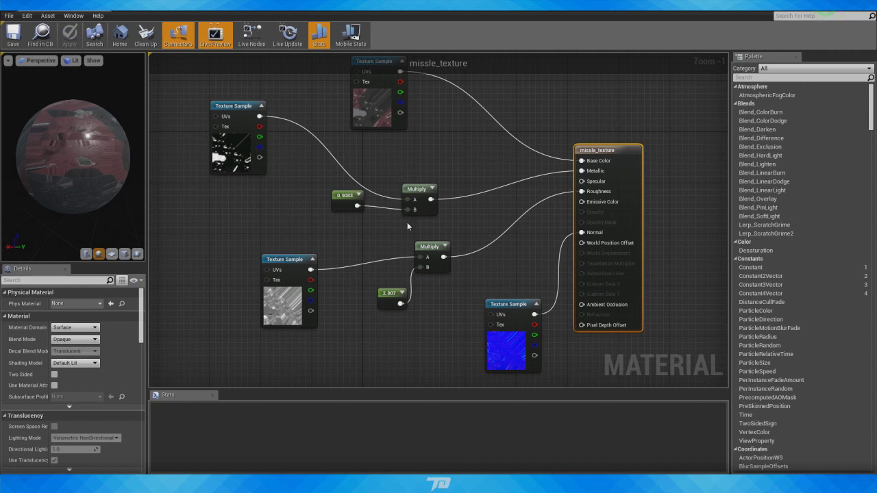
pyautogui.moveTo(99, 189); pyautogui.dragTo(62, 171)
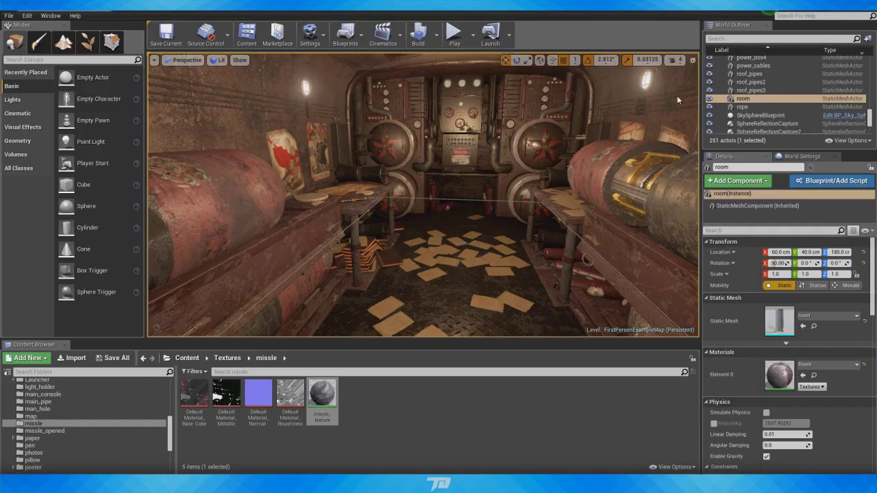
# Step: Return to the torpedo room level, inspect the torpedoes and ceiling beams, and select the wall mesh around the launch tubes
pyautogui.moveTo(677, 95); pyautogui.dragTo(675, 113, button='right')
pyautogui.moveTo(611, 124); pyautogui.dragTo(305, 120, button='right')
pyautogui.moveTo(548, 112); pyautogui.dragTo(432, 298, button='right')
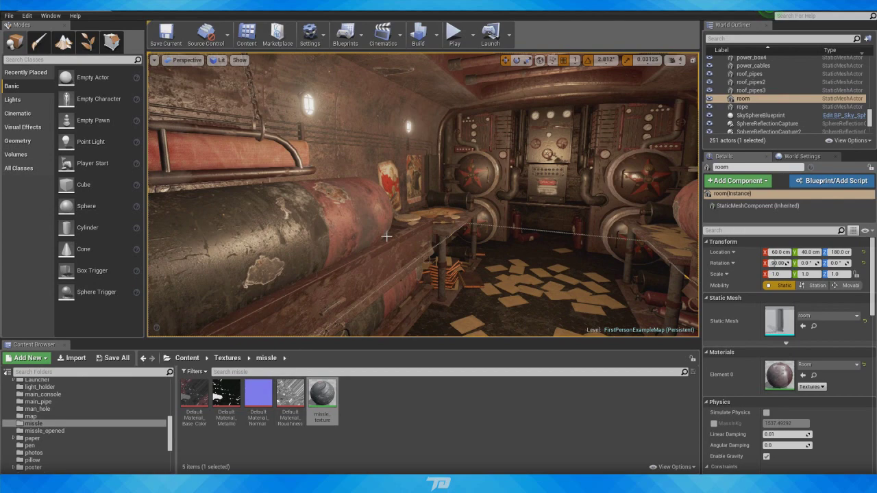
pyautogui.moveTo(382, 234); pyautogui.dragTo(432, 233, button='right')
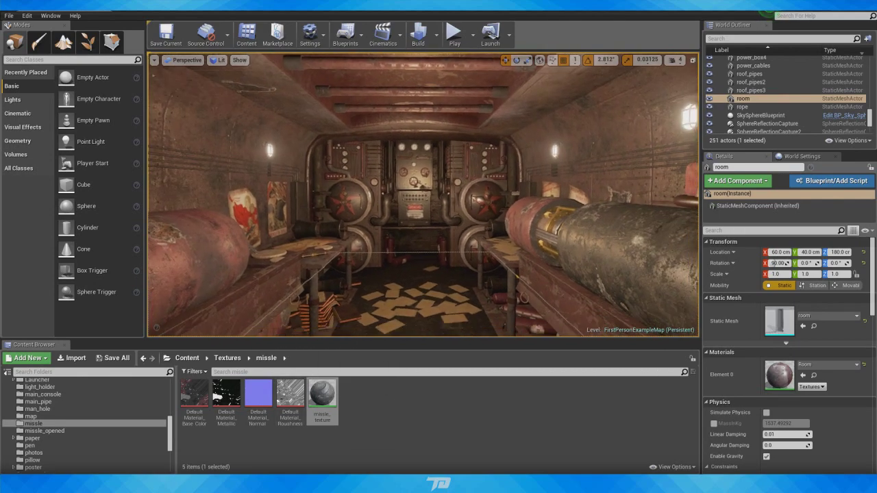
pyautogui.moveTo(480, 257)
pyautogui.mouseDown(button='right')
pyautogui.moveTo(476, 236)
pyautogui.moveTo(470, 266)
pyautogui.mouseUp(button='right')
pyautogui.click(470, 267)
pyautogui.click(465, 259)
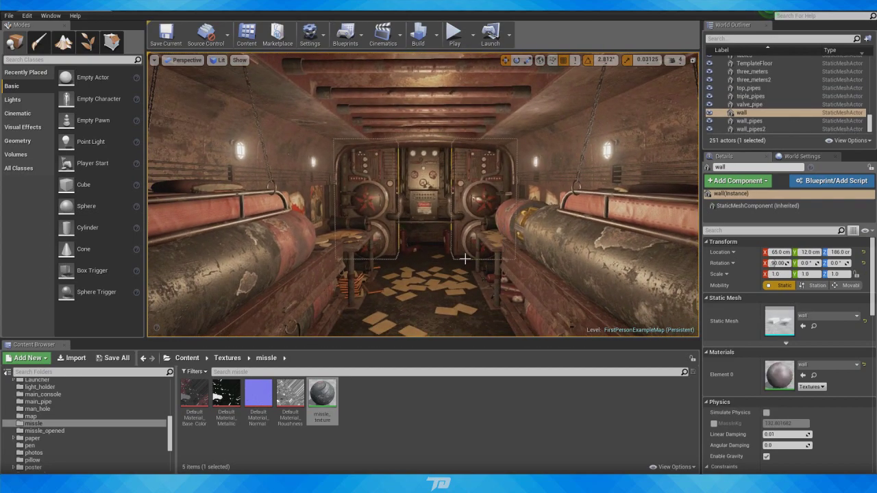
# Step: Deselect the wall mesh and fly back toward the launch tubes and tables at the room's end
pyautogui.moveTo(425, 183); pyautogui.dragTo(399, 228, button='right')
pyautogui.press('Escape')
pyautogui.press('s')
pyautogui.moveTo(459, 240)
pyautogui.mouseDown(button='right')
pyautogui.moveTo(461, 260)
pyautogui.moveTo(548, 257)
pyautogui.moveTo(425, 276)
pyautogui.moveTo(416, 248)
pyautogui.moveTo(465, 242)
pyautogui.mouseUp(button='right')
pyautogui.press('w')
pyautogui.moveTo(511, 176); pyautogui.dragTo(530, 174, button='right')
# Step: Display the main Textures folder in the project content and look through its subfolders
pyautogui.scroll(9, 66, 427)
pyautogui.scroll(2, 65, 425)
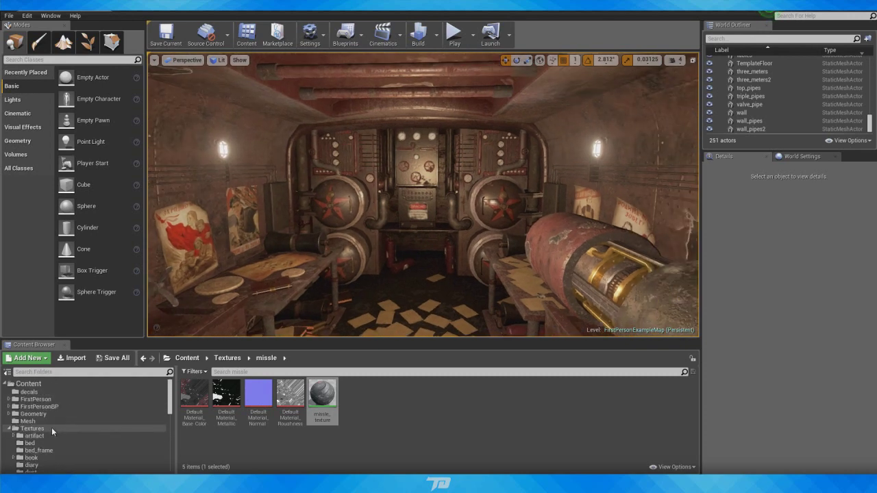
pyautogui.click(34, 428)
pyautogui.scroll(-1, 401, 408)
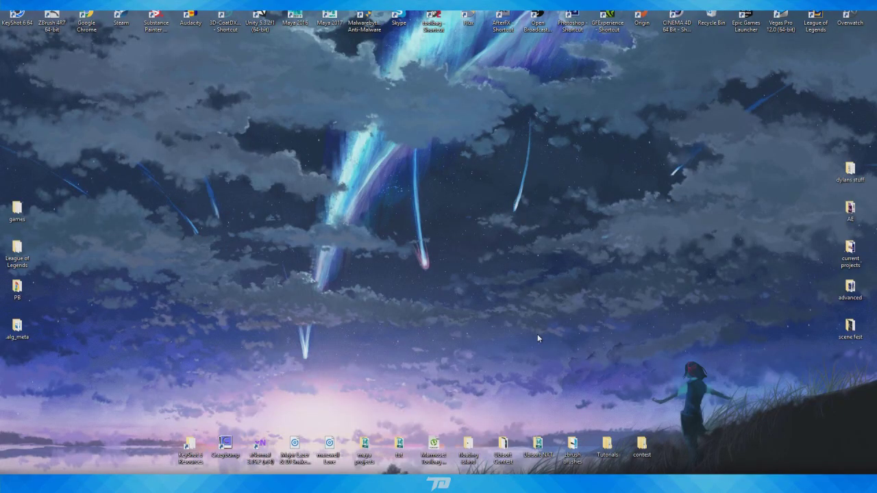
# Step: Open the Ubisoft NXT project folder from the desktop and browse the exported models in its assets folder
pyautogui.doubleClick(539, 444)
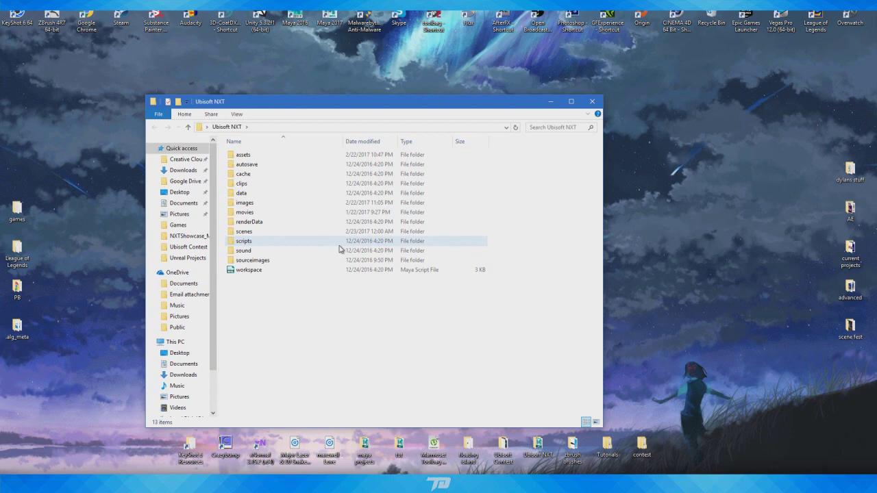
pyautogui.doubleClick(268, 156)
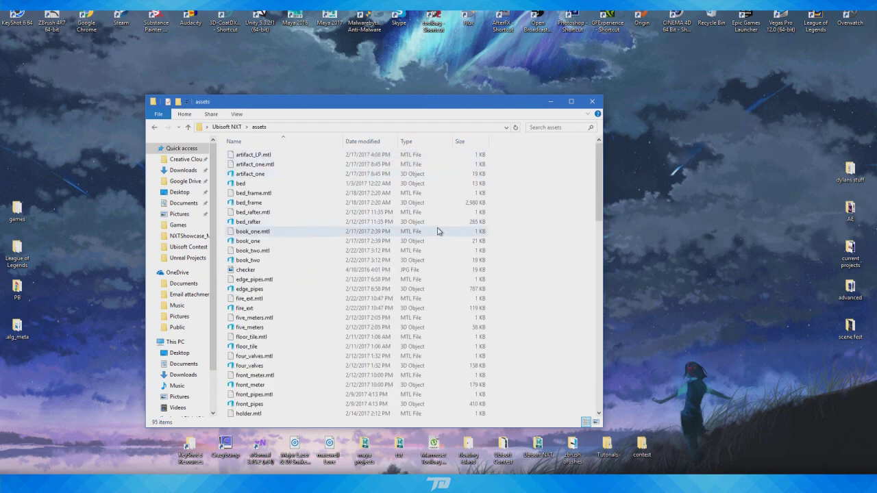
pyautogui.scroll(-15, 438, 231)
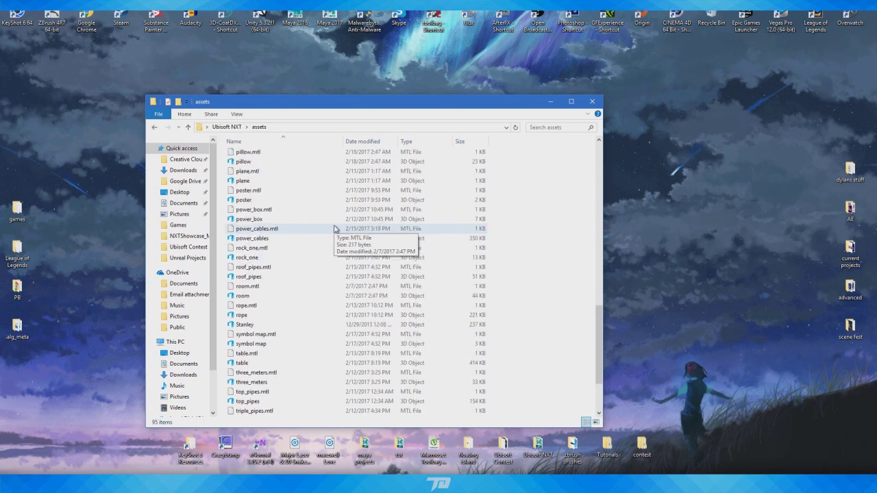
pyautogui.scroll(15, 334, 228)
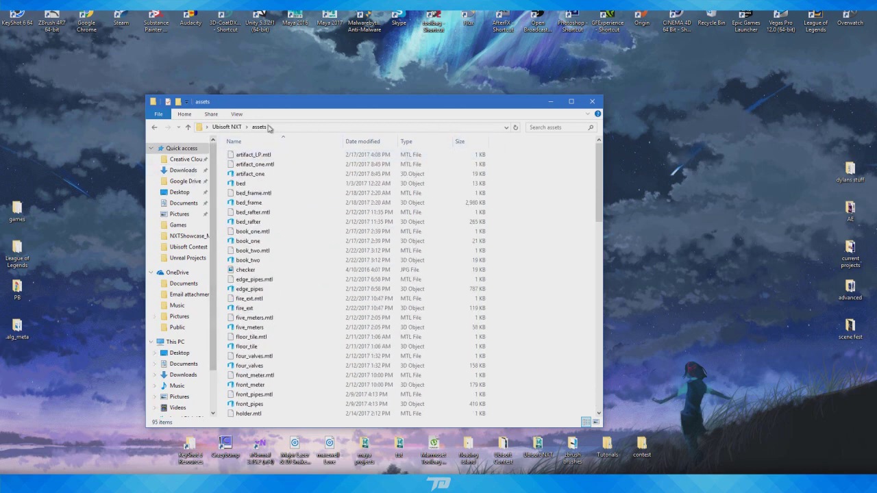
pyautogui.click(154, 126)
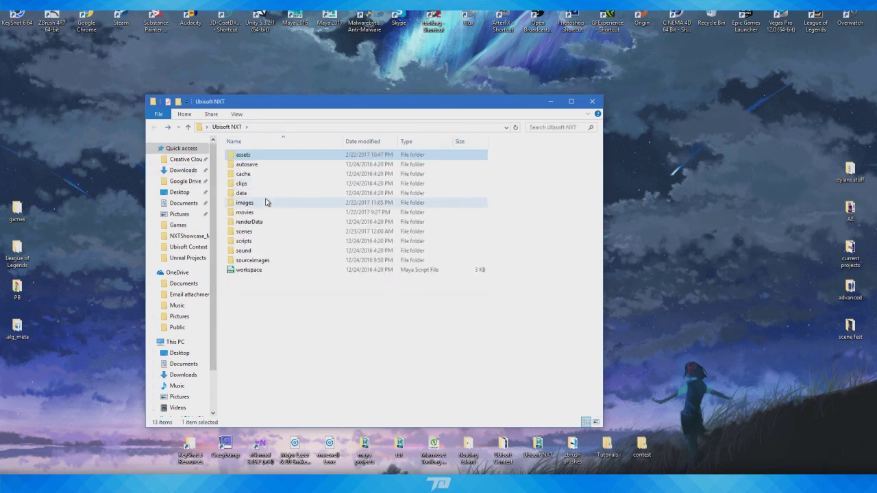
# Step: Open the project's images folder and look through the texture folders for the individual props
pyautogui.doubleClick(267, 200)
pyautogui.scroll(-3, 592, 282)
pyautogui.scroll(3, 592, 282)
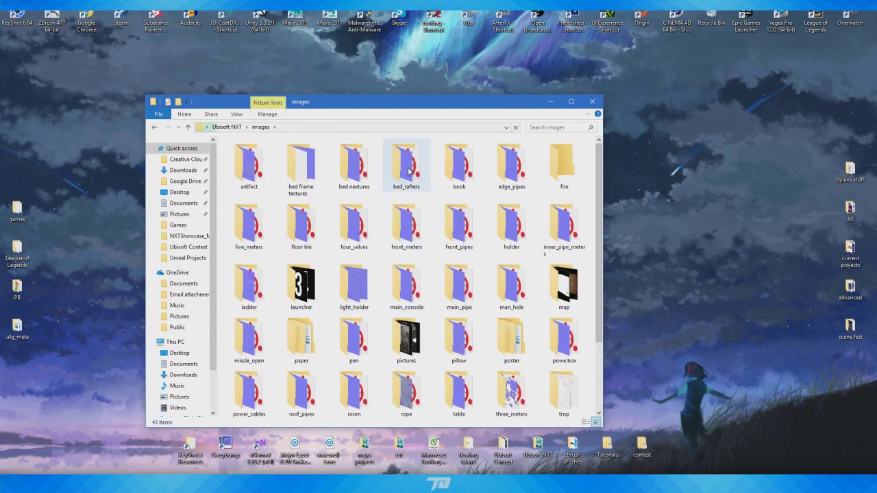
pyautogui.scroll(-3, 511, 233)
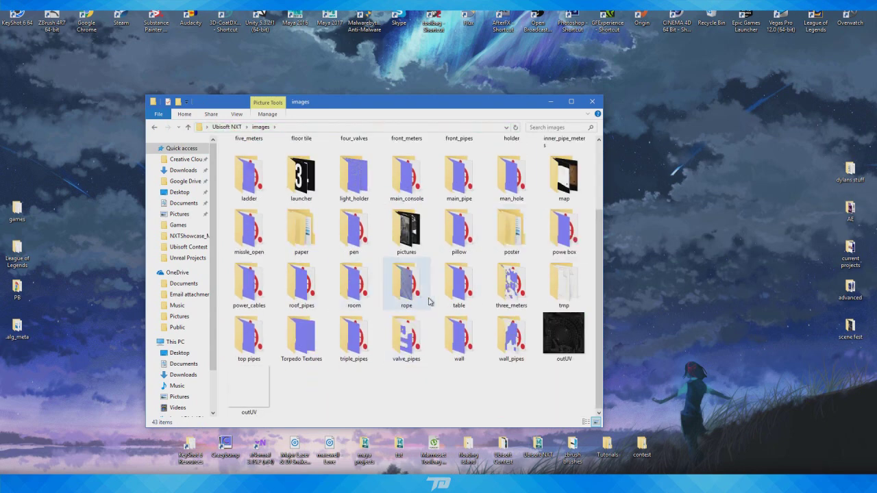
pyautogui.scroll(3, 523, 274)
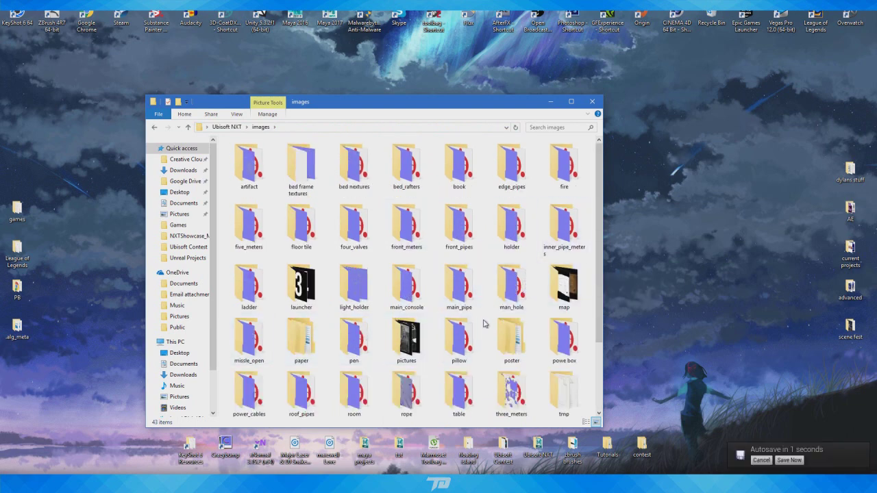
# Step: View the texture maps in the pillow folder, then close File Explorer
pyautogui.doubleClick(454, 335)
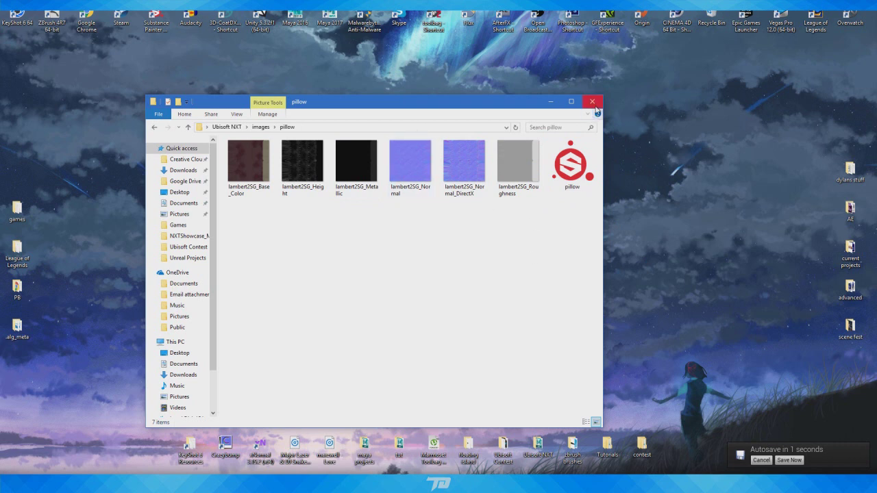
pyautogui.click(592, 101)
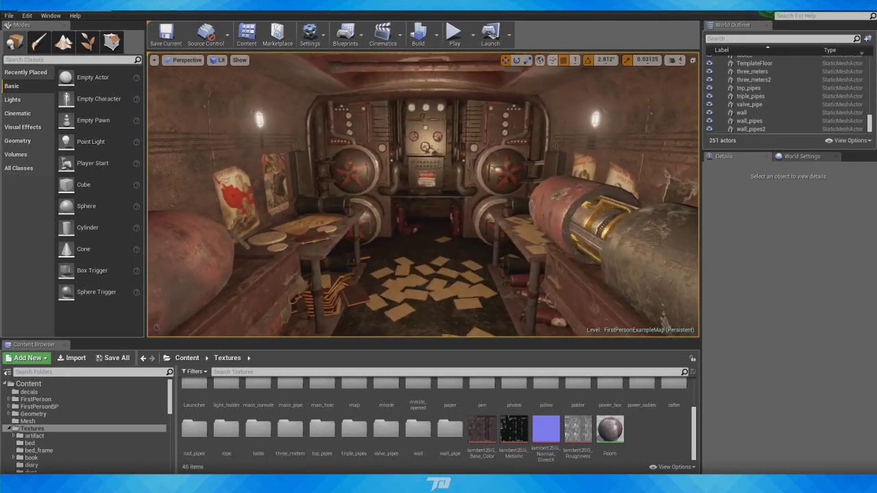
# Step: Return to the Unreal level and select the Missle2 torpedo beneath the bunk to examine it up close
pyautogui.scroll(4, 437, 411)
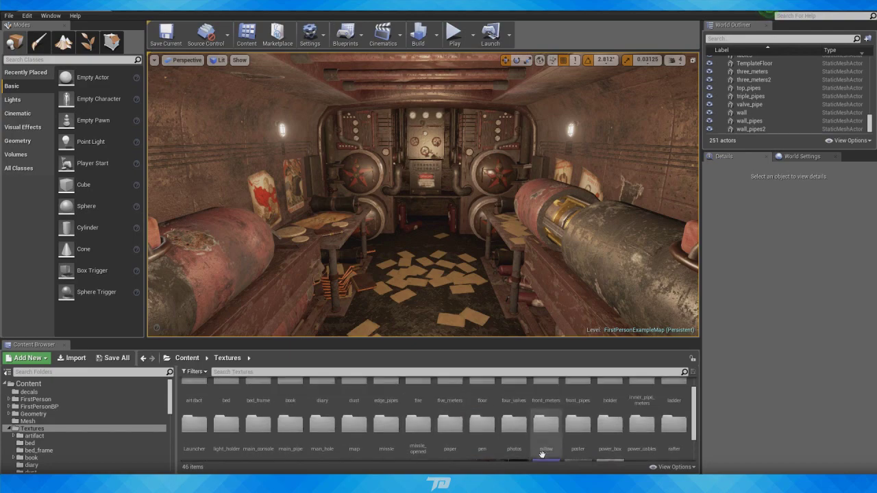
pyautogui.moveTo(431, 267); pyautogui.dragTo(350, 277, button='right')
pyautogui.click(411, 212)
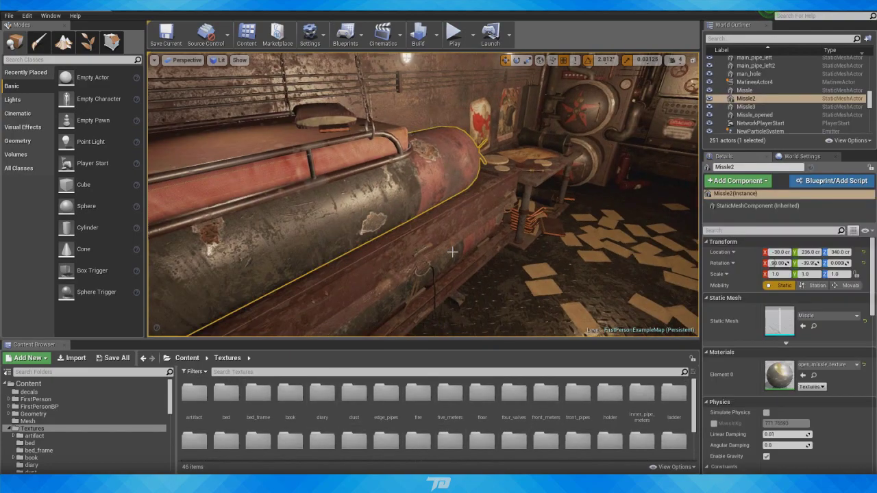
pyautogui.moveTo(418, 226); pyautogui.dragTo(421, 274, button='right')
# Step: Select the symbol_map parchment on the side table and frame it in the viewport to examine it
pyautogui.moveTo(427, 305); pyautogui.dragTo(426, 305, button='right')
pyautogui.moveTo(467, 184); pyautogui.dragTo(466, 183, button='right')
pyautogui.click(466, 183)
pyautogui.press('f')
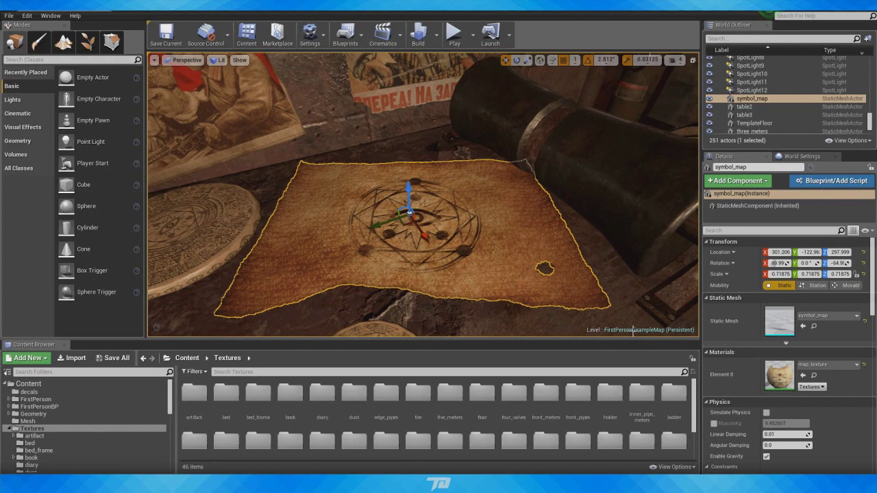
# Step: Find the map folder under Textures and open the map_texture material to examine its node graph
pyautogui.scroll(-5, 154, 429)
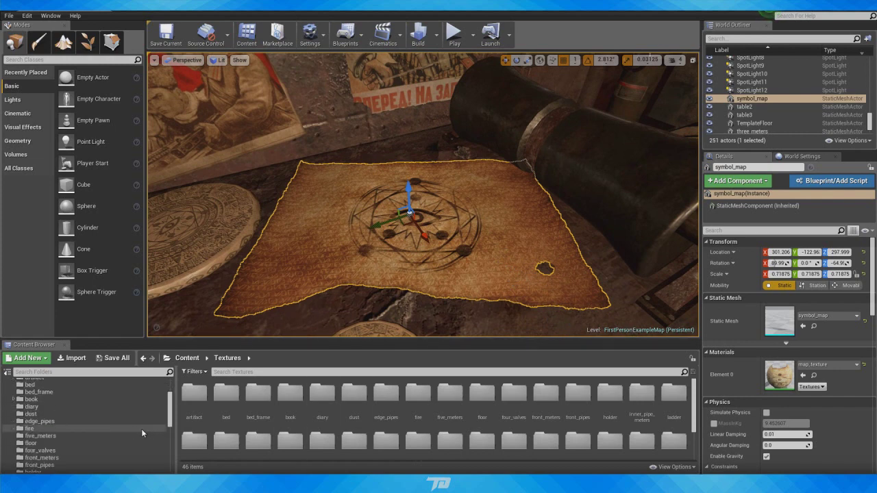
pyautogui.scroll(-3, 125, 429)
pyautogui.click(46, 412)
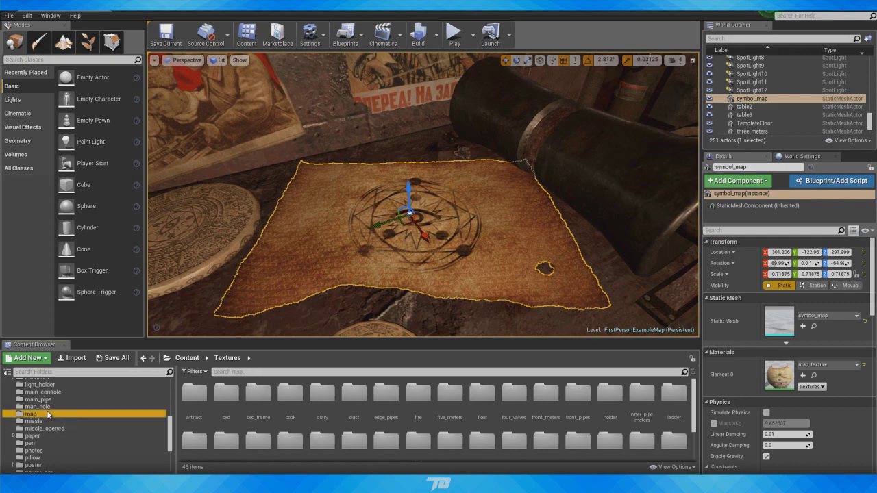
pyautogui.doubleClick(354, 394)
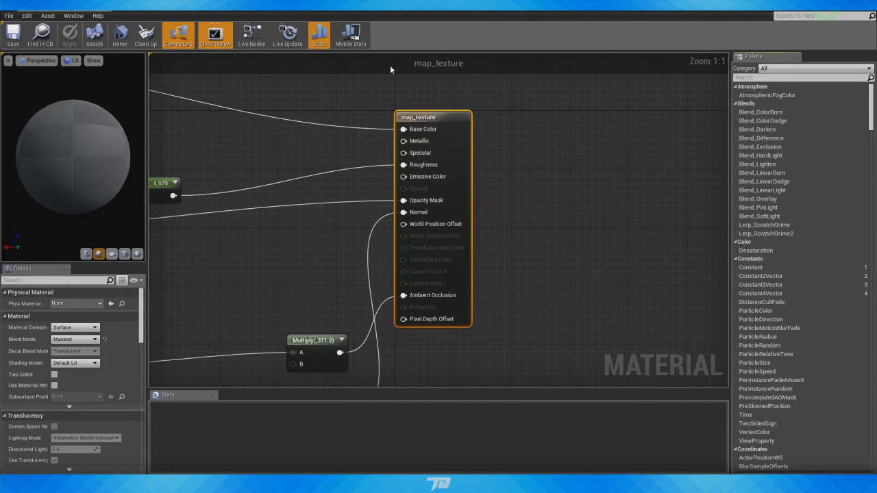
pyautogui.scroll(-5, 497, 212)
pyautogui.scroll(2, 419, 230)
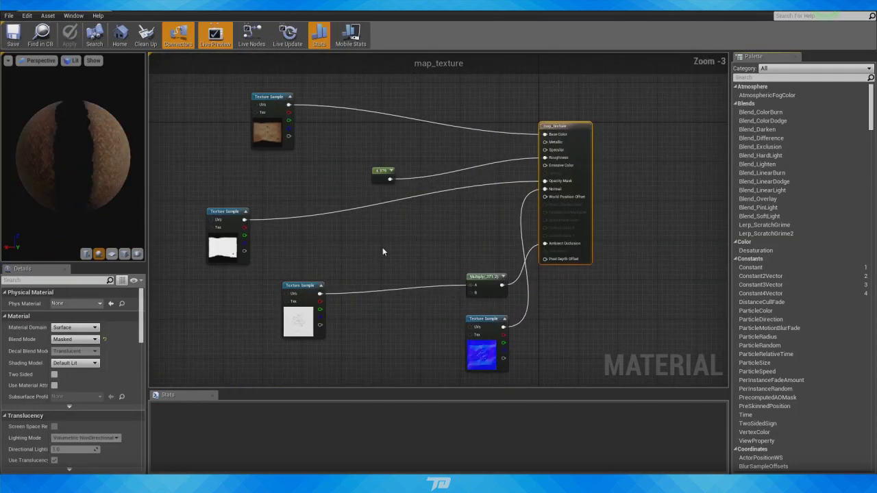
# Step: Delete the alpha-2 texture sample feeding the Opacity Mask, save the material, and examine the parchment in the level
pyautogui.click(245, 210)
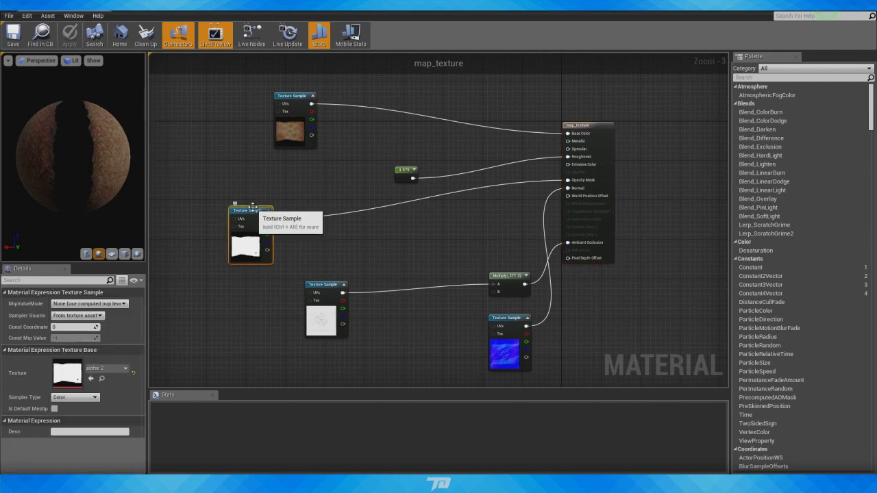
pyautogui.press('Delete')
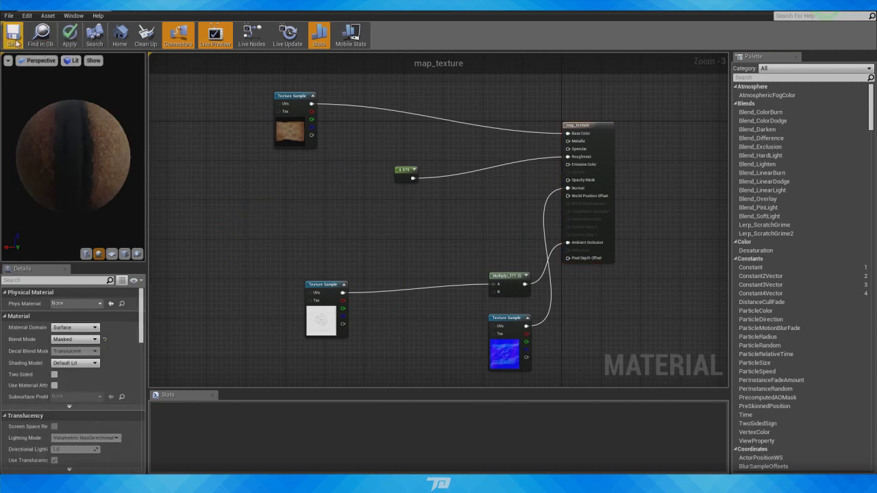
pyautogui.click(13, 35)
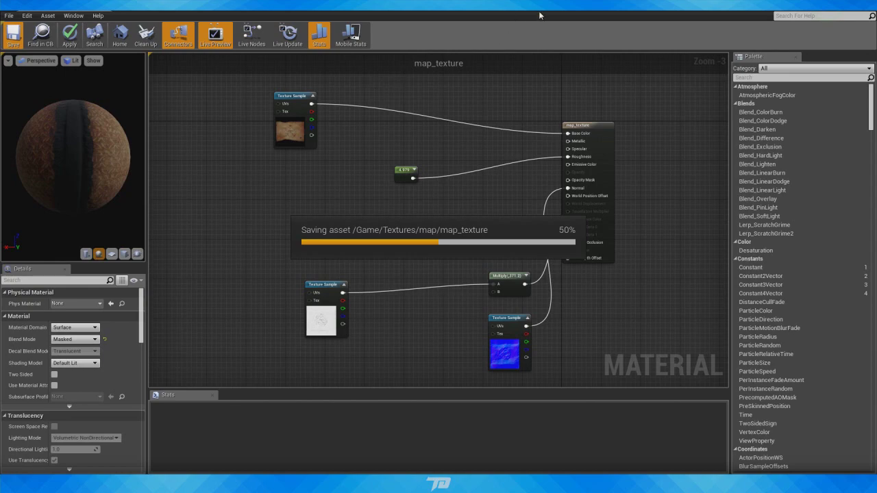
pyautogui.moveTo(475, 15); pyautogui.dragTo(0, 205)
pyautogui.moveTo(383, 206)
pyautogui.mouseDown(button='right')
pyautogui.moveTo(384, 240)
pyautogui.moveTo(390, 185)
pyautogui.moveTo(384, 212)
pyautogui.mouseUp(button='right')
pyautogui.moveTo(385, 247); pyautogui.dragTo(385, 269, button='right')
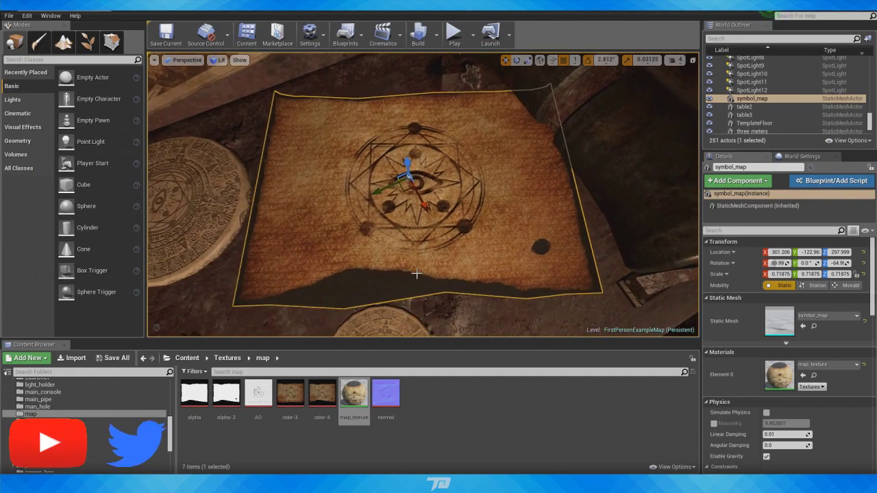
pyautogui.moveTo(435, 246); pyautogui.dragTo(462, 255, button='right')
pyautogui.moveTo(378, 274); pyautogui.dragTo(364, 263, button='right')
pyautogui.moveTo(640, 242)
pyautogui.mouseDown(button='right')
pyautogui.moveTo(616, 254)
pyautogui.moveTo(640, 243)
pyautogui.mouseUp(button='right')
pyautogui.moveTo(256, 282); pyautogui.dragTo(266, 277, button='right')
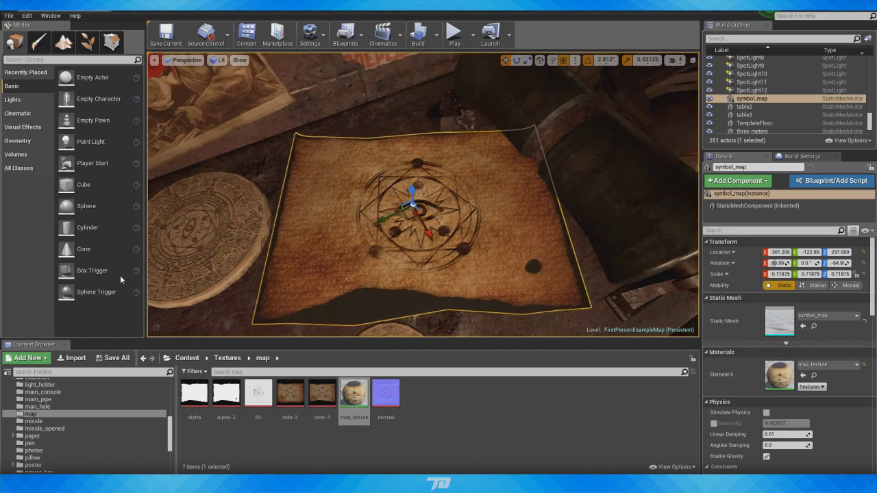
# Step: Select the alpha-2 texture in the map folder and restore it as the parchment's opacity mask
pyautogui.click(287, 451)
pyautogui.click(232, 401)
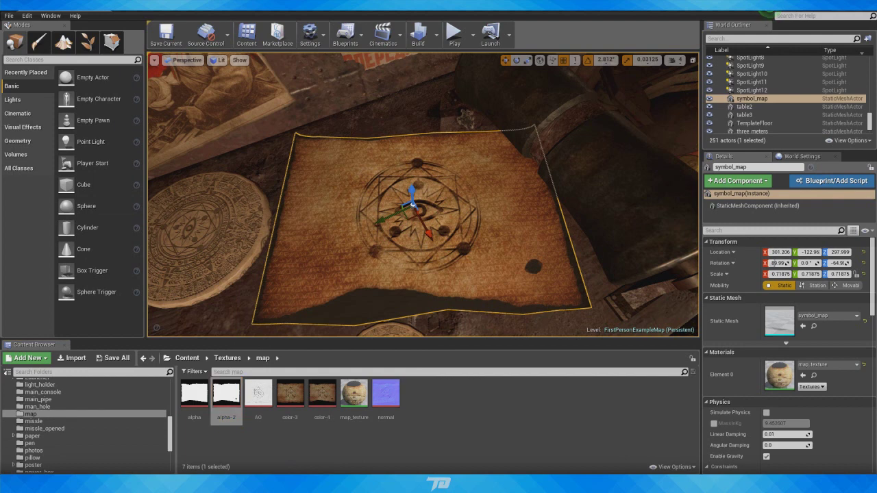
pyautogui.hotkey('ctrl', 'shift', 's')
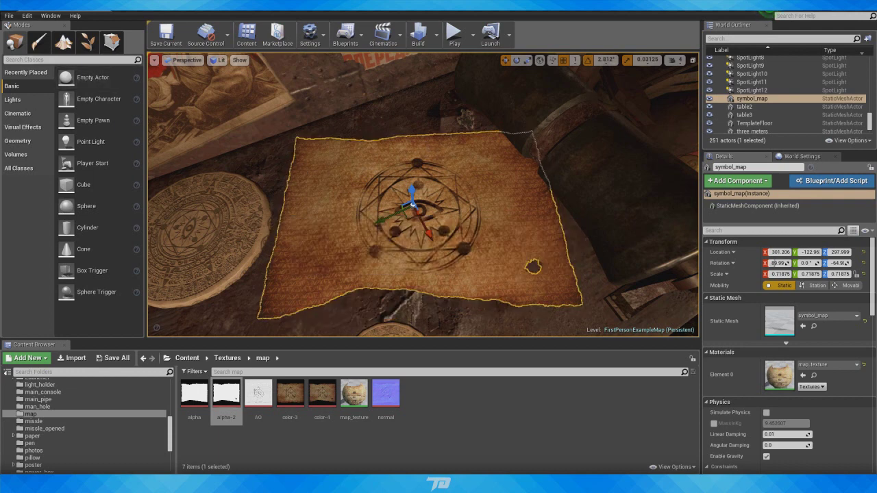
# Step: Select the light_light10 lamp and its light_holder10 cage on the wall to examine the fixture's two parts
pyautogui.moveTo(376, 132); pyautogui.dragTo(582, 72, button='right')
pyautogui.moveTo(439, 199); pyautogui.dragTo(290, 220, button='right')
pyautogui.click(299, 237)
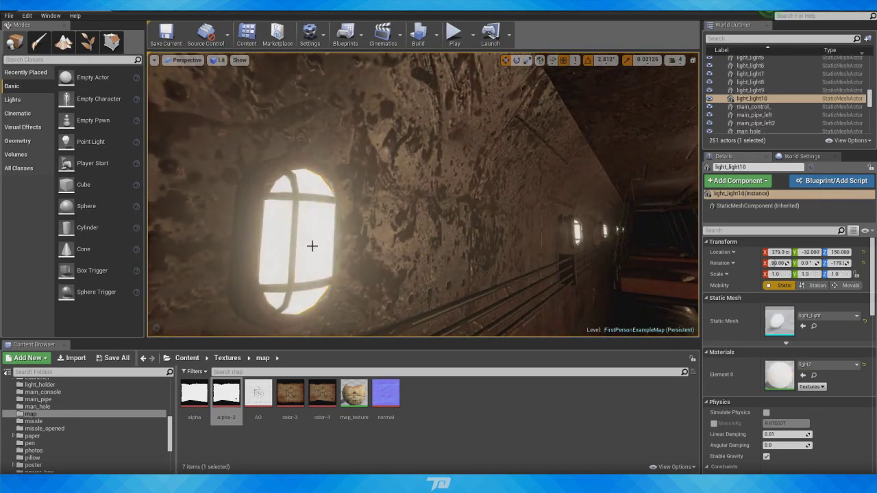
pyautogui.moveTo(295, 278); pyautogui.dragTo(381, 250, button='right')
pyautogui.click(392, 237)
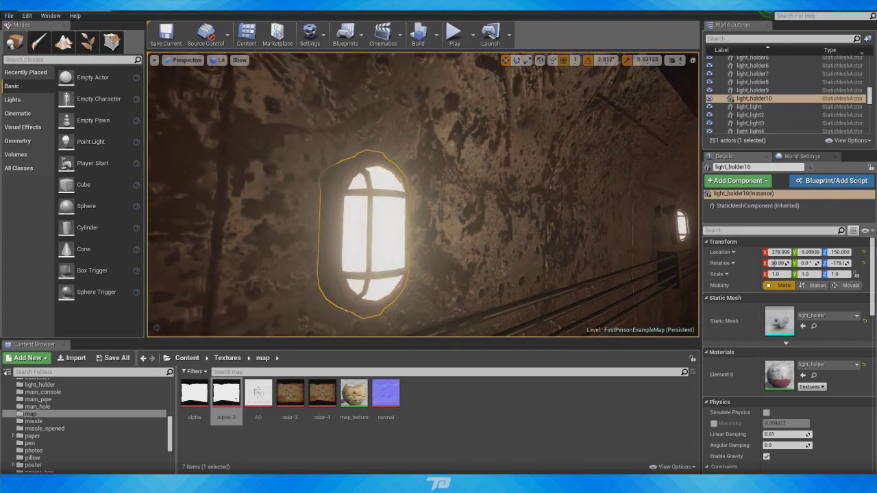
pyautogui.click(376, 234)
pyautogui.click(387, 231)
pyautogui.click(387, 230)
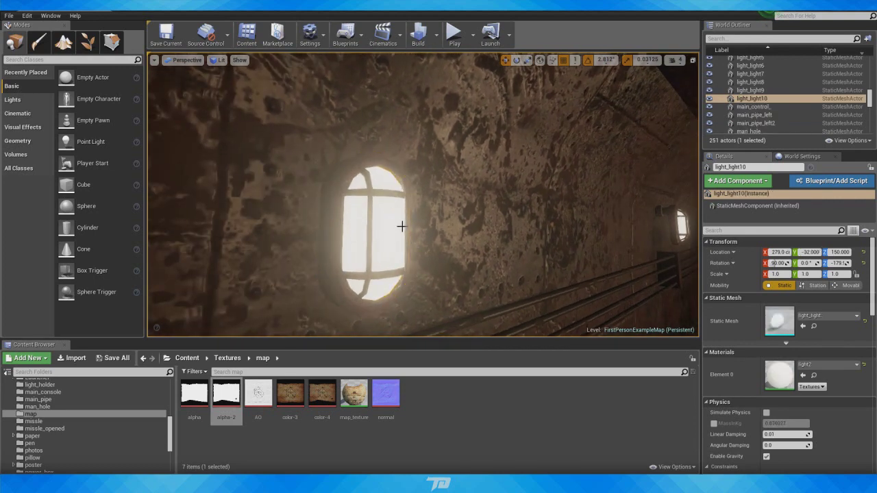
# Step: Select the light_light8 lamp above the bunks and examine how the wall lights illuminate the whole room
pyautogui.moveTo(384, 229); pyautogui.dragTo(653, 218, button='right')
pyautogui.press('w')
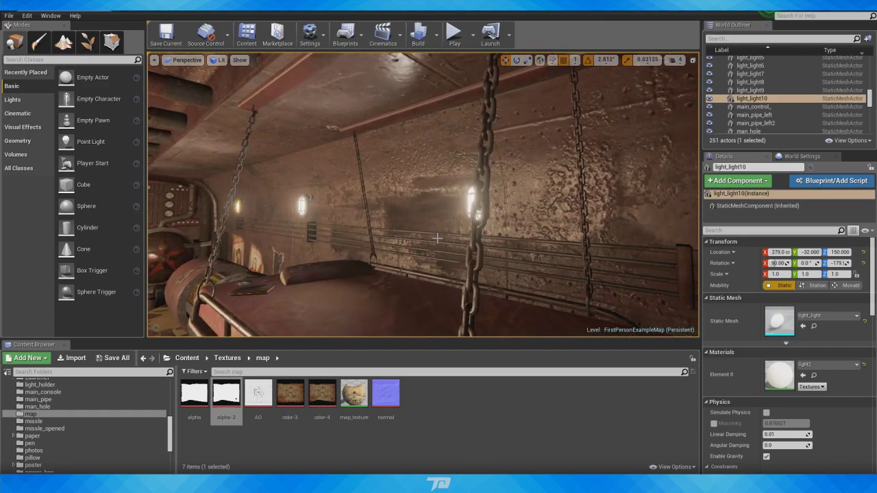
pyautogui.click(505, 200)
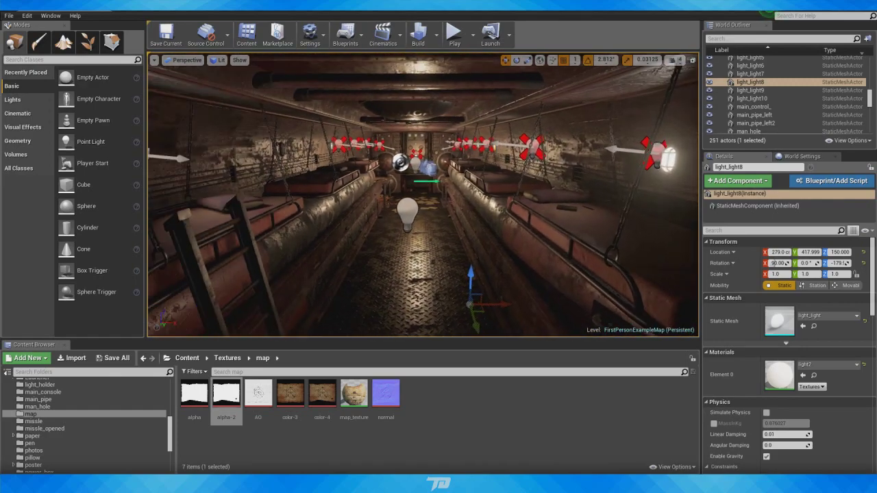
pyautogui.press('s')
pyautogui.moveTo(422, 194); pyautogui.dragTo(479, 200, button='right')
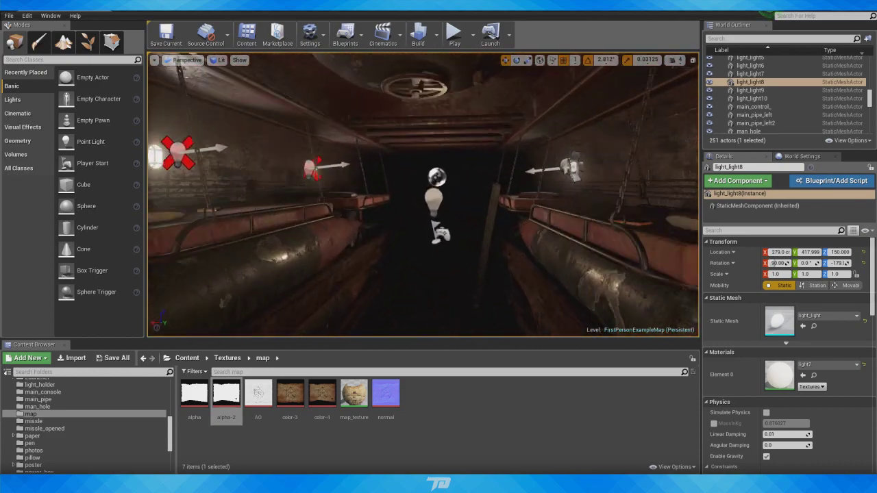
# Step: Select SpotLight10 beside the wall lamp and PointLight13 near the torpedo tubes to examine their light settings
pyautogui.click(327, 204)
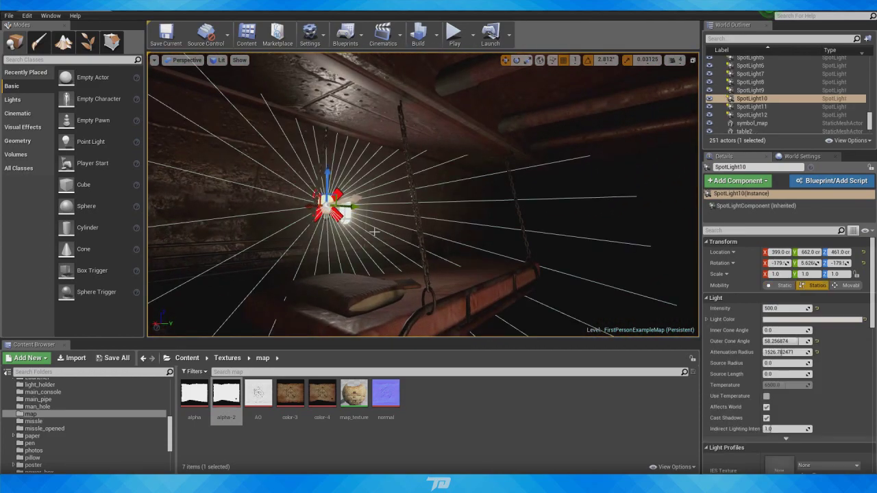
pyautogui.moveTo(417, 170)
pyautogui.mouseDown(button='right')
pyautogui.moveTo(308, 181)
pyautogui.moveTo(312, 196)
pyautogui.moveTo(418, 169)
pyautogui.mouseUp(button='right')
pyautogui.press('w')
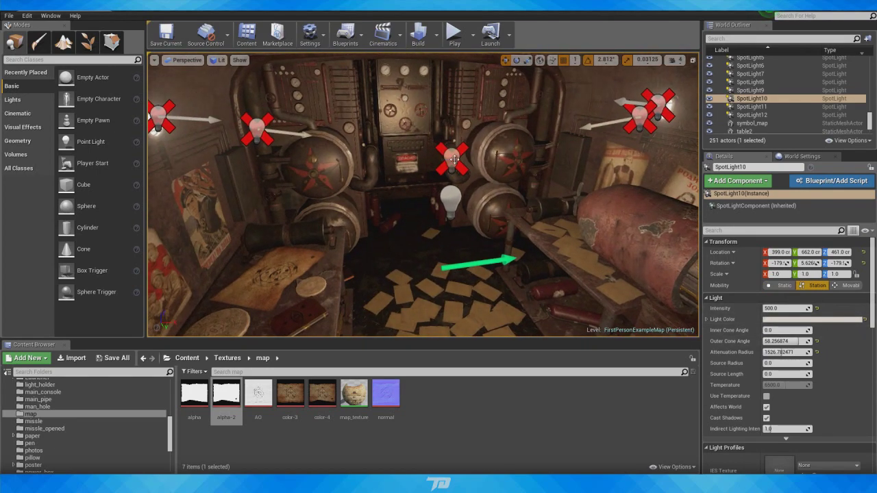
pyautogui.click(451, 198)
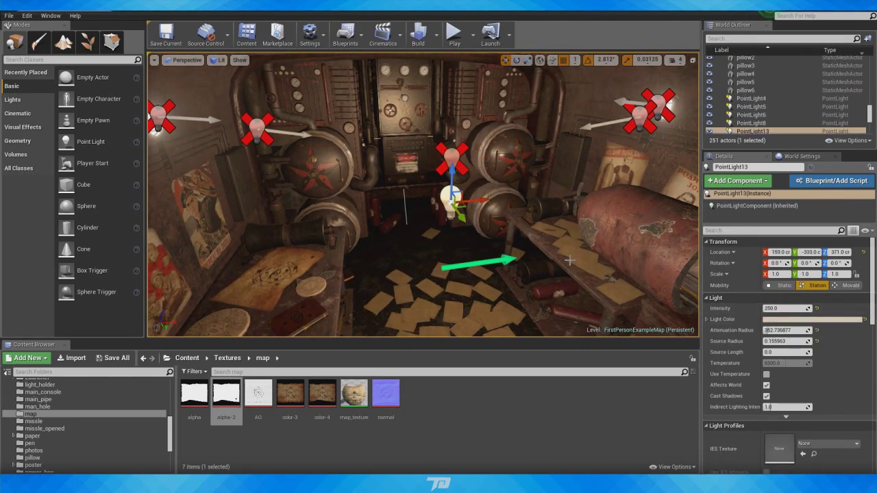
# Step: Place a test point light above the scattered papers on the floor and delete it again
pyautogui.moveTo(538, 254); pyautogui.dragTo(663, 309, button='right')
pyautogui.press('l')
pyautogui.click(356, 296)
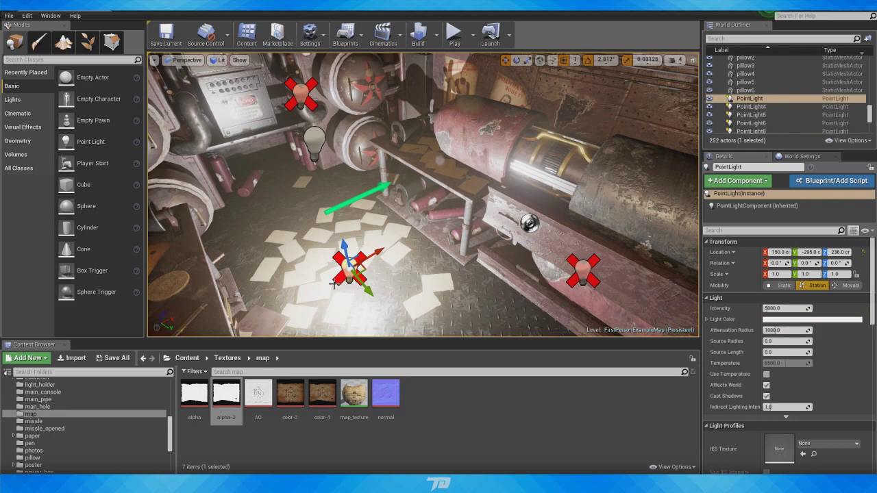
pyautogui.press('Delete')
# Step: Select the NewParticleSystem dust emitter near the torpedo tubes and examine the torpedo and bunks around it
pyautogui.moveTo(423, 265)
pyautogui.mouseDown(button='right')
pyautogui.moveTo(356, 250)
pyautogui.moveTo(195, 245)
pyautogui.moveTo(422, 263)
pyautogui.mouseUp(button='right')
pyautogui.press('w')
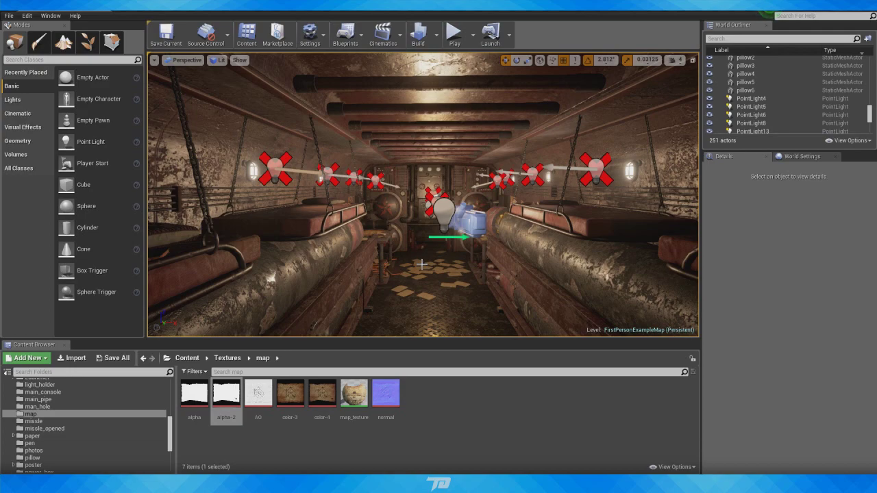
pyautogui.moveTo(489, 228); pyautogui.dragTo(452, 225, button='right')
pyautogui.press('w')
pyautogui.press('w')
pyautogui.click(452, 225)
pyautogui.press('w')
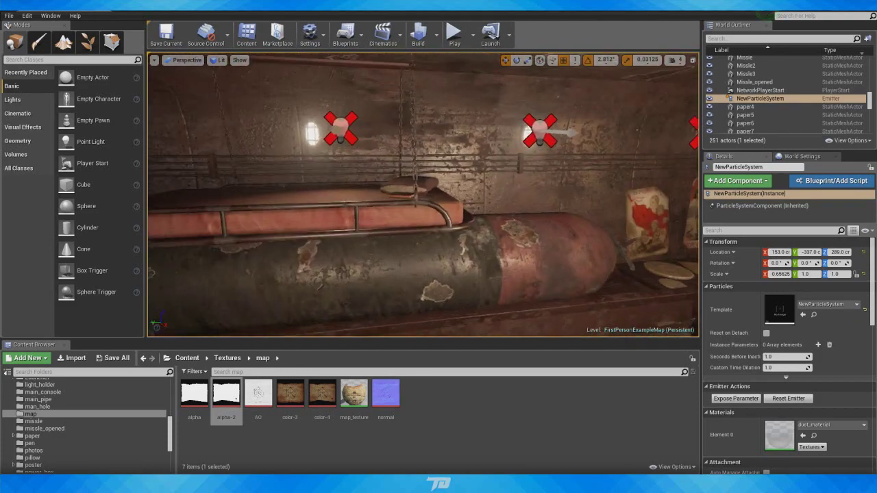
pyautogui.moveTo(424, 194); pyautogui.dragTo(480, 185, button='right')
pyautogui.press('w')
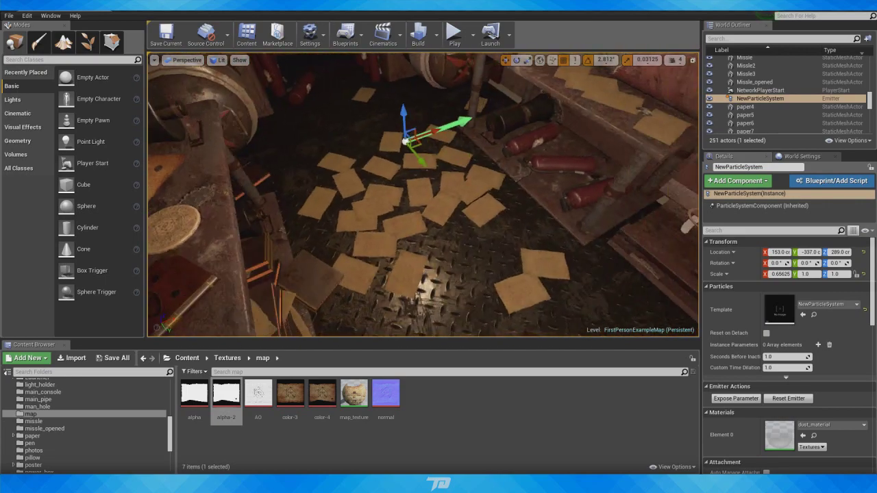
# Step: Examine the papers on the floor, the fire extinguishers, and the torpedo tubes with the control console up close
pyautogui.moveTo(487, 194); pyautogui.dragTo(418, 243, button='right')
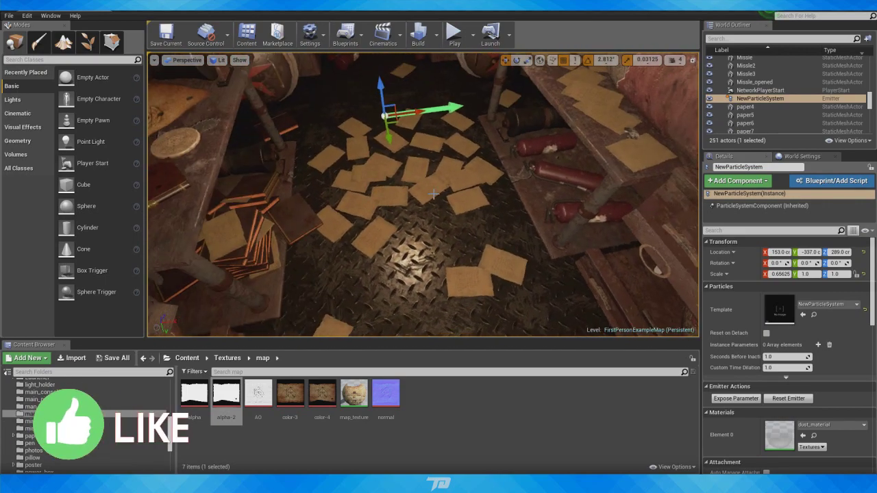
pyautogui.moveTo(433, 195); pyautogui.dragTo(582, 181, button='right')
pyautogui.moveTo(254, 140); pyautogui.dragTo(256, 140, button='right')
pyautogui.moveTo(509, 241); pyautogui.dragTo(572, 259, button='right')
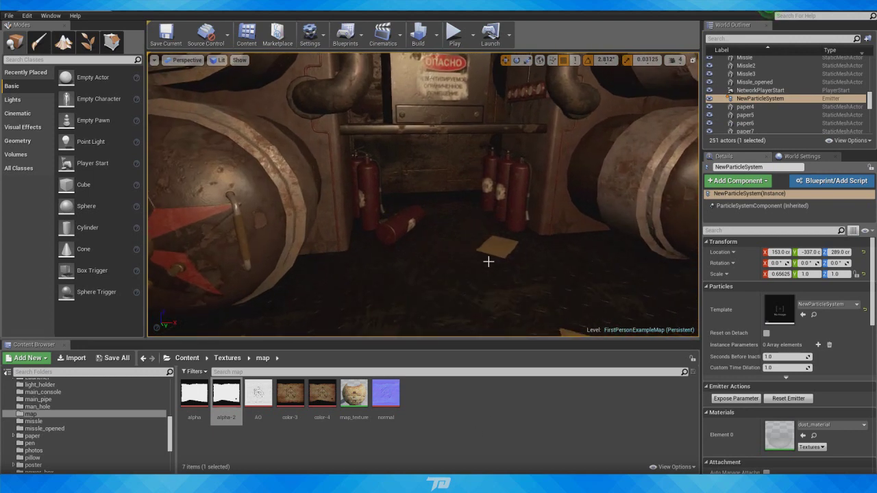
pyautogui.moveTo(475, 237); pyautogui.dragTo(479, 185)
pyautogui.moveTo(432, 198)
pyautogui.mouseDown(button='right')
pyautogui.moveTo(439, 219)
pyautogui.moveTo(534, 237)
pyautogui.moveTo(438, 220)
pyautogui.moveTo(424, 150)
pyautogui.moveTo(431, 216)
pyautogui.moveTo(421, 209)
pyautogui.moveTo(445, 213)
pyautogui.moveTo(429, 218)
pyautogui.moveTo(433, 161)
pyautogui.moveTo(431, 193)
pyautogui.mouseUp(button='right')
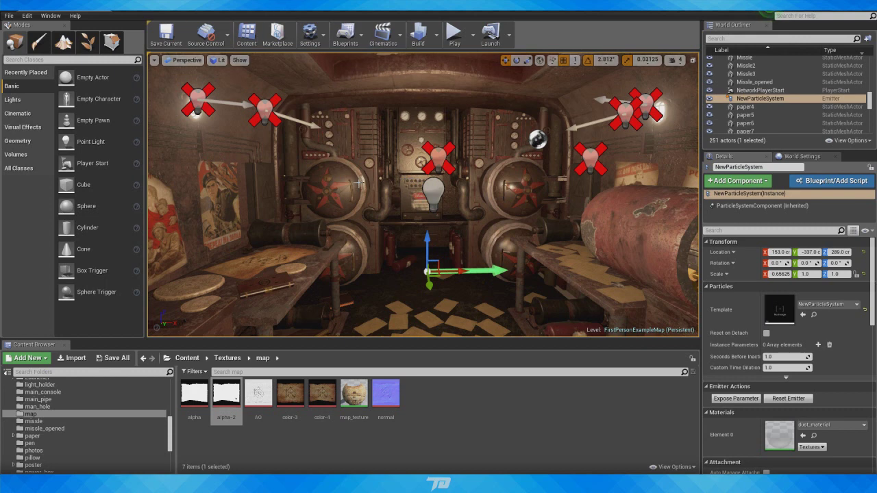
pyautogui.scroll(8, 323, 170)
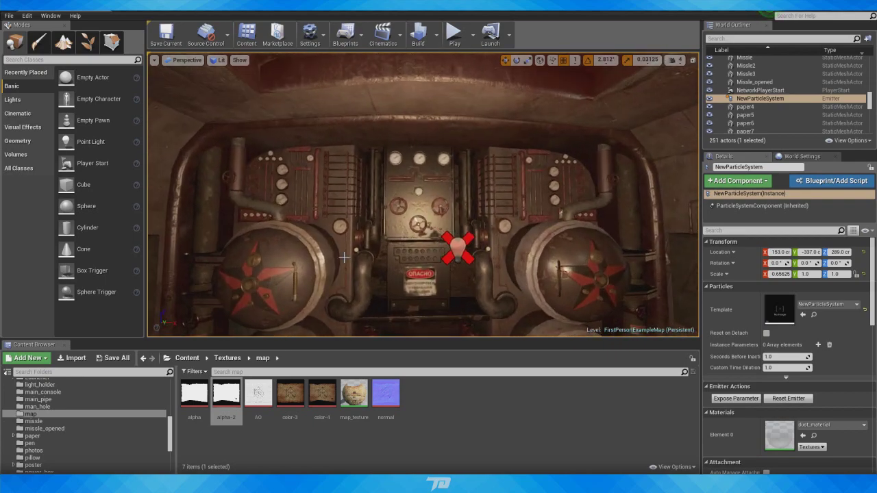
pyautogui.moveTo(417, 274)
pyautogui.mouseDown(button='right')
pyautogui.moveTo(384, 260)
pyautogui.moveTo(424, 290)
pyautogui.moveTo(425, 280)
pyautogui.mouseUp(button='right')
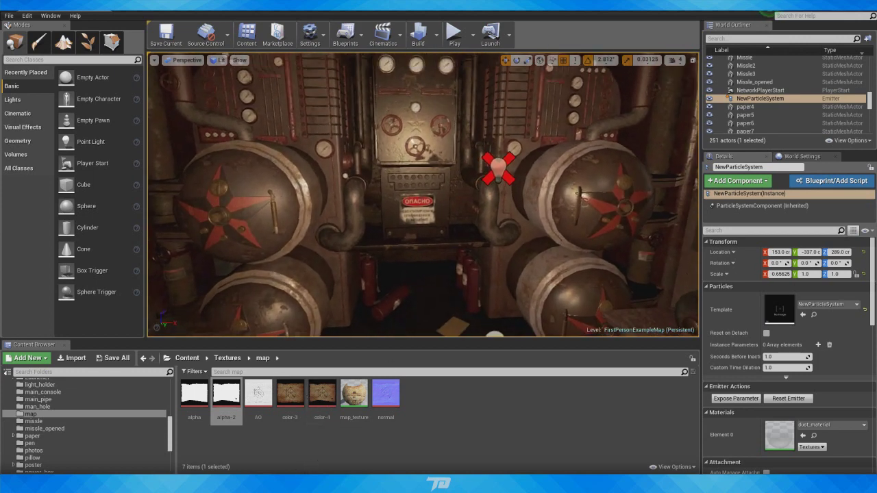
# Step: Switch to the browser's maritime.org torpedo room panorama, look around the tubes, and return to the Unreal level for comparison
pyautogui.moveTo(281, 483)
pyautogui.click(264, 445)
pyautogui.click(404, 11)
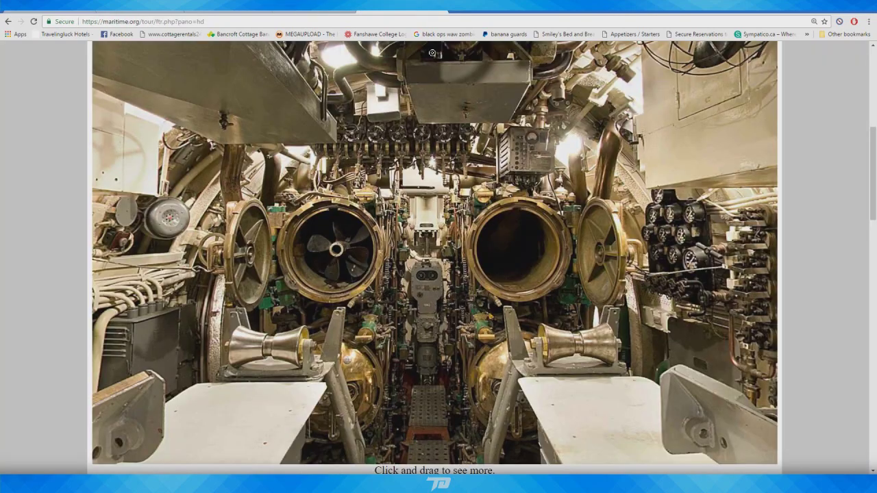
pyautogui.moveTo(439, 253); pyautogui.dragTo(449, 291)
pyautogui.moveTo(313, 249); pyautogui.dragTo(481, 335)
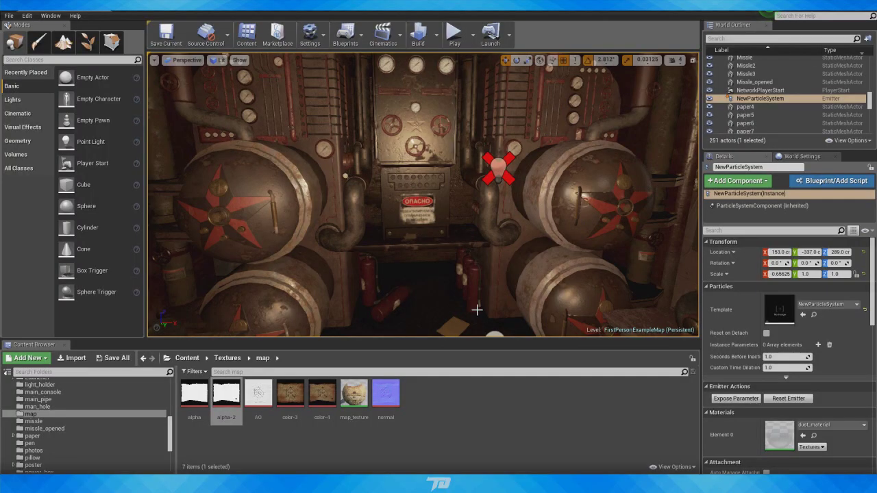
pyautogui.moveTo(423, 194); pyautogui.dragTo(407, 236, button='right')
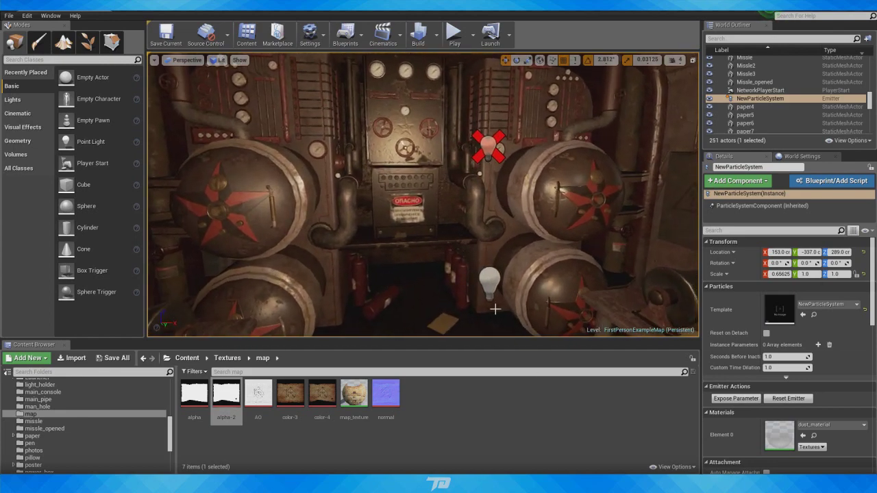
# Step: Switch to the Maya scene and examine the model from different angles and up close
pyautogui.moveTo(459, 481)
pyautogui.click(465, 448)
pyautogui.keyDown('alt'); pyautogui.moveTo(457, 288); pyautogui.dragTo(370, 336); pyautogui.keyUp('alt')
pyautogui.keyDown('alt'); pyautogui.moveTo(370, 335); pyautogui.dragTo(305, 365, button='right'); pyautogui.keyUp('alt')
pyautogui.keyDown('alt'); pyautogui.moveTo(305, 364); pyautogui.dragTo(507, 261); pyautogui.keyUp('alt')
pyautogui.scroll(4, 506, 260)
# Step: Return to the Unreal level, start playing it in the viewport, and take mouse control of the first-person character
pyautogui.moveTo(484, 481)
pyautogui.click(482, 442)
pyautogui.moveTo(386, 211); pyautogui.dragTo(692, 211, button='right')
pyautogui.press('w')
pyautogui.moveTo(452, 255); pyautogui.dragTo(442, 253, button='right')
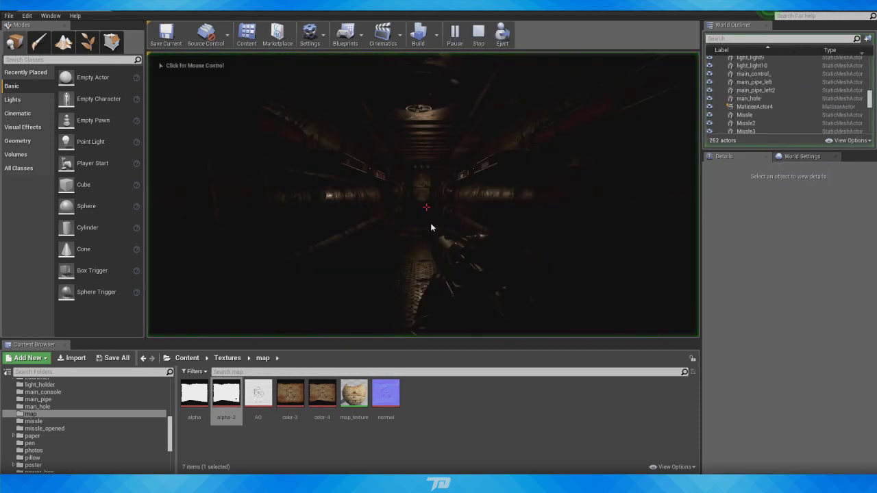
pyautogui.click(431, 223)
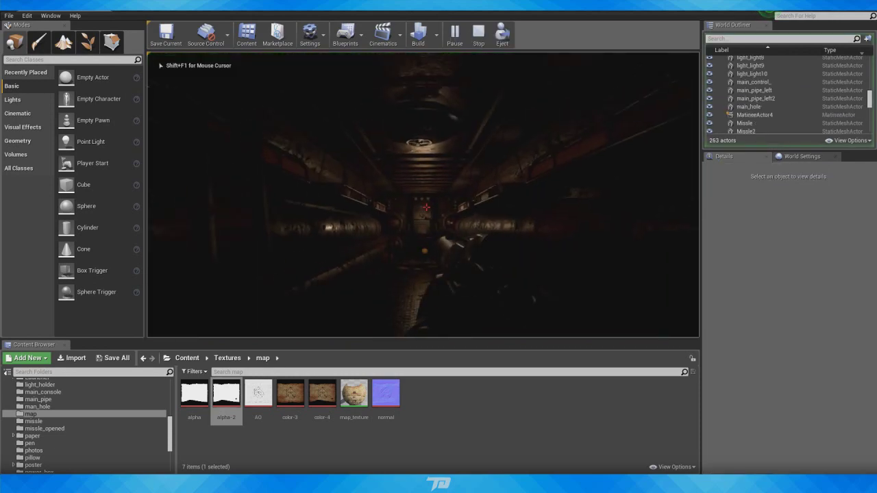
# Step: Walk the first-person character forward into the torpedo room and fire a series of shots down the aisle
pyautogui.press('w')
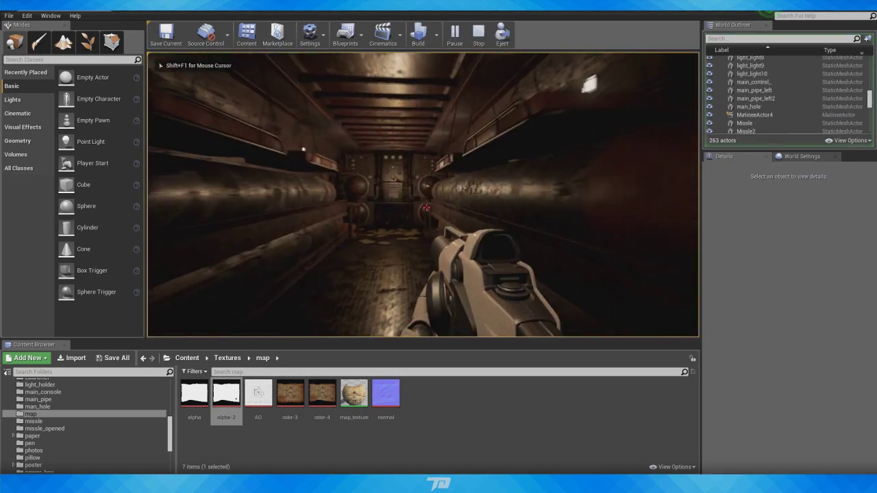
pyautogui.click(426, 206)
pyautogui.click(426, 207)
pyautogui.click(426, 207)
pyautogui.click(426, 207)
pyautogui.click(426, 206)
pyautogui.click(427, 207)
pyautogui.click(426, 207)
pyautogui.click(426, 207)
# Step: Walk up to the torpedo tubes and control console while shooting, back away along the aisle, and end the play session
pyautogui.press('w')
pyautogui.press('w')
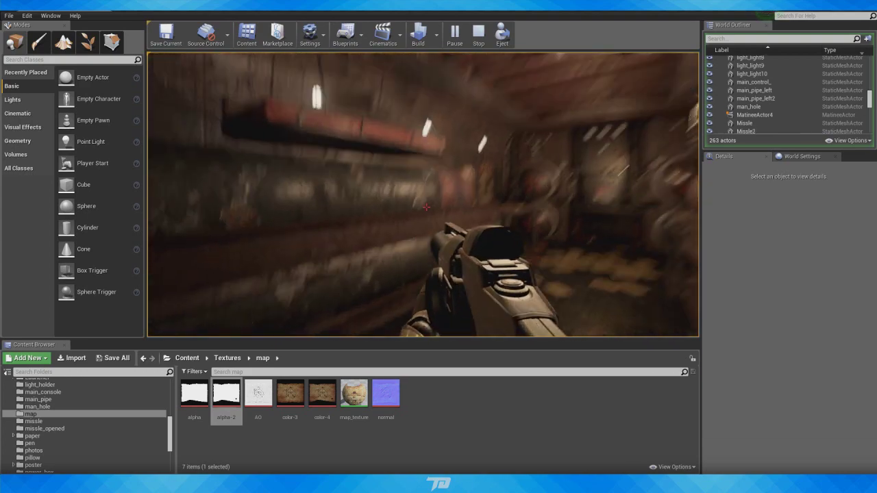
pyautogui.click(426, 207)
pyautogui.click(426, 207)
pyautogui.press('w')
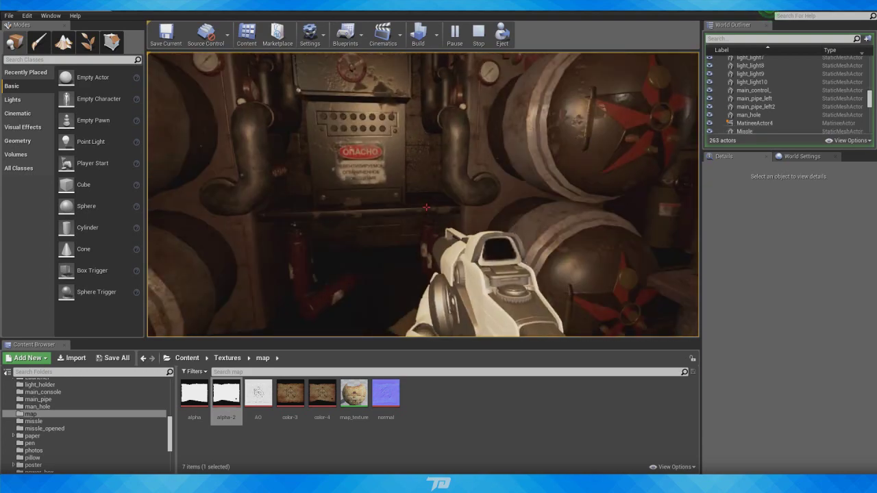
pyautogui.press('s')
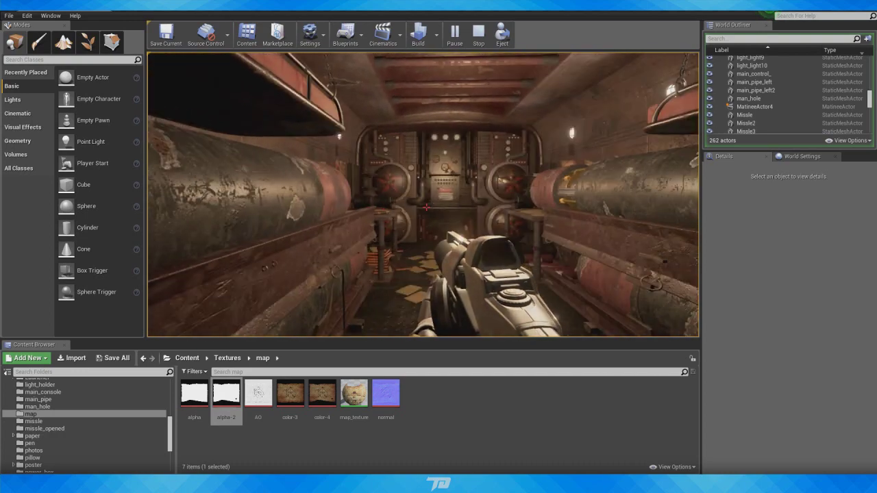
pyautogui.press('Escape')
# Step: Examine the torpedo tube end of the room, with its desks, posters and scattered papers, from several distances in the level view
pyautogui.moveTo(473, 237); pyautogui.dragTo(473, 219, button='right')
pyautogui.press('w')
pyautogui.press('w')
pyautogui.press('s')
pyautogui.press('w')
pyautogui.press('s')
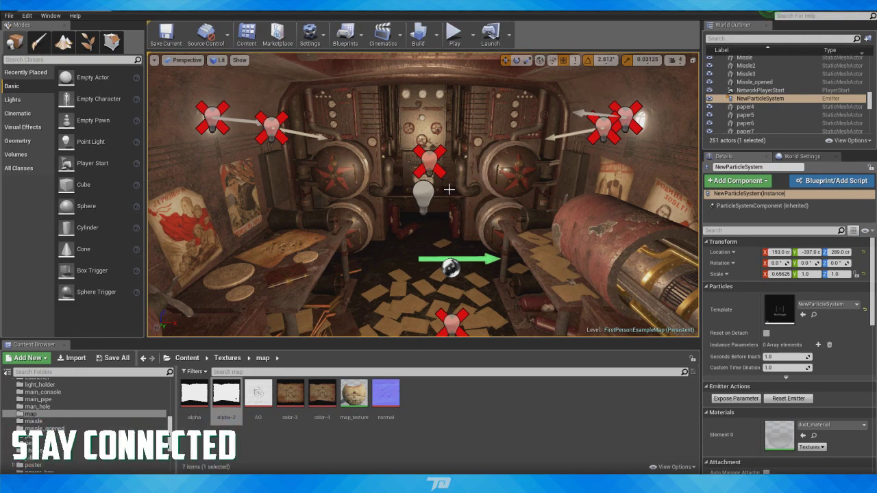
pyautogui.moveTo(615, 201); pyautogui.dragTo(675, 246, button='right')
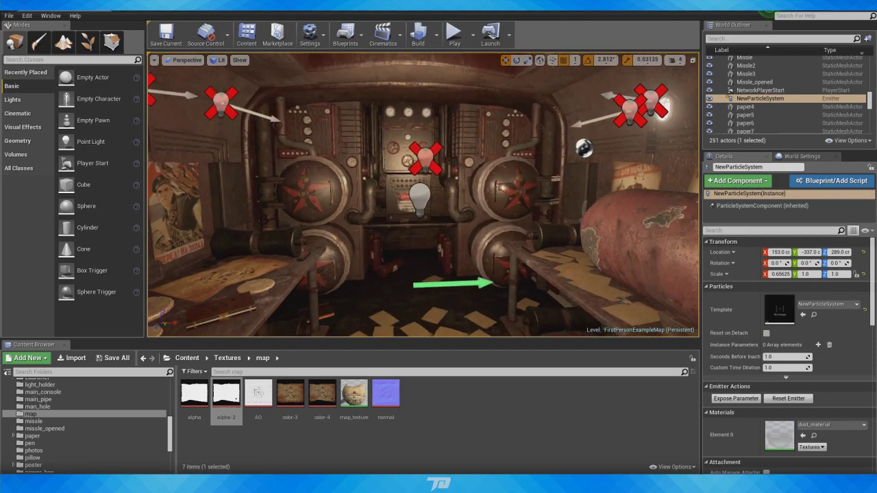
pyautogui.moveTo(423, 194); pyautogui.dragTo(390, 198, button='right')
pyautogui.press('s')
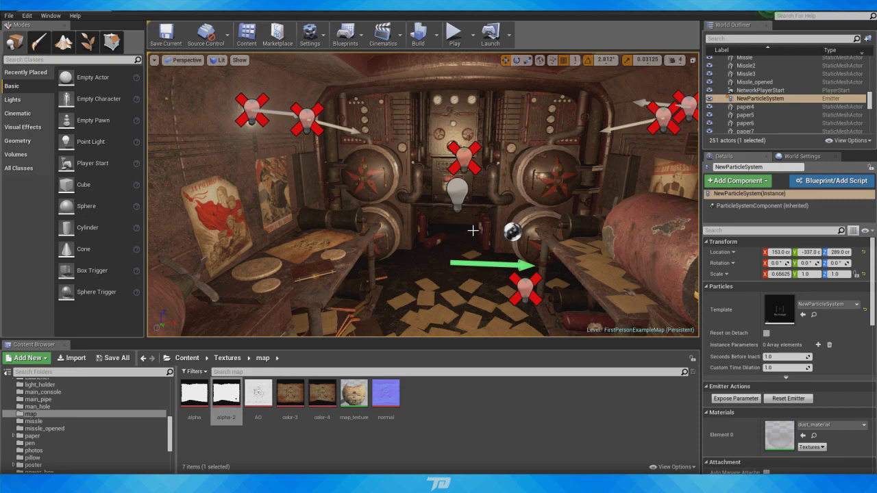
pyautogui.moveTo(468, 223); pyautogui.dragTo(430, 242, button='right')
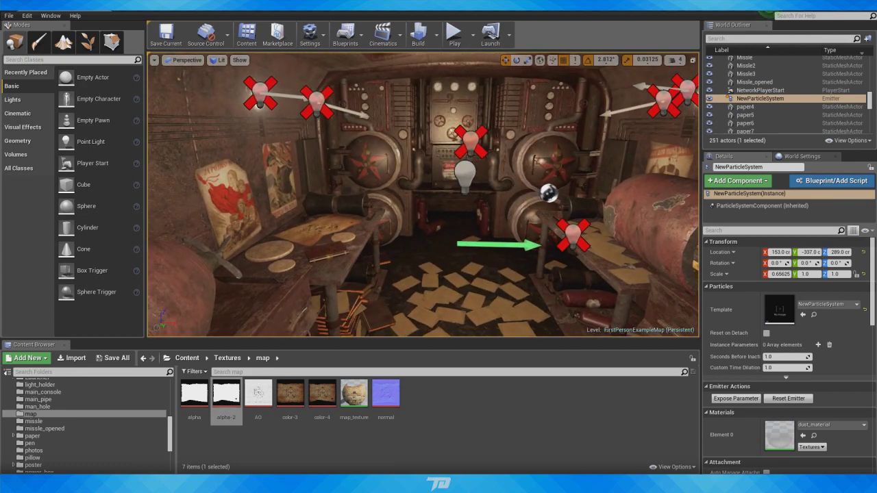